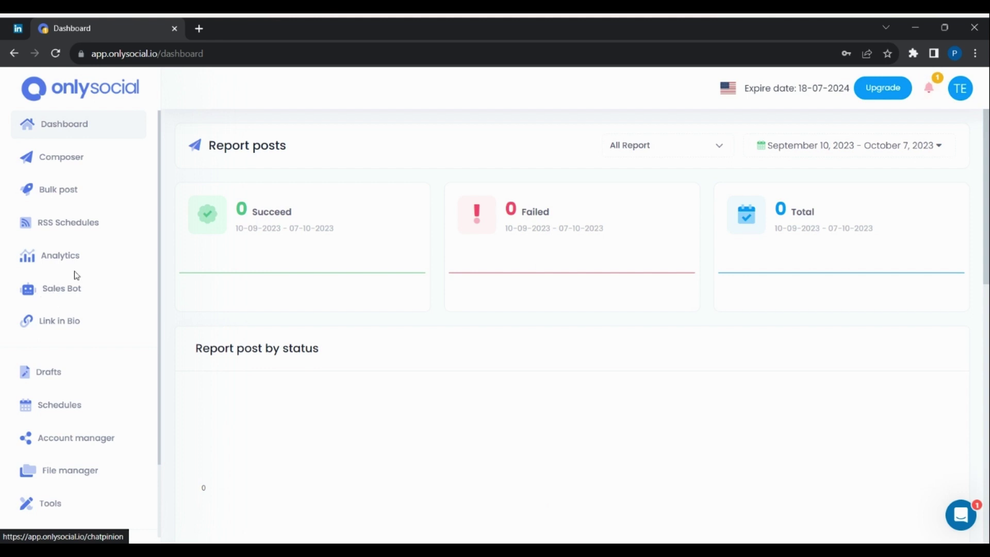
# Step: Go to Sales Bot and open its Facebook & Instagram connection page
pyautogui.click(62, 291)
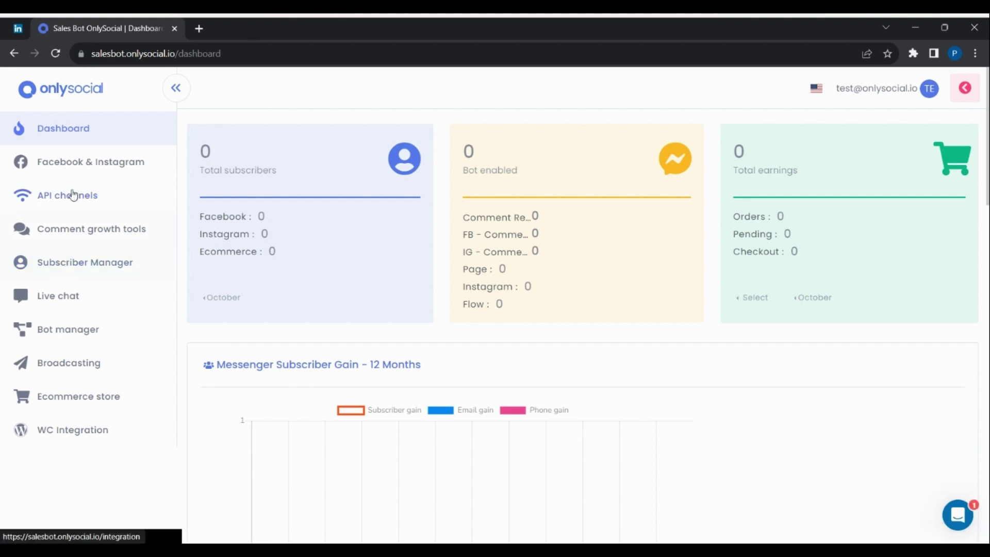
pyautogui.click(85, 166)
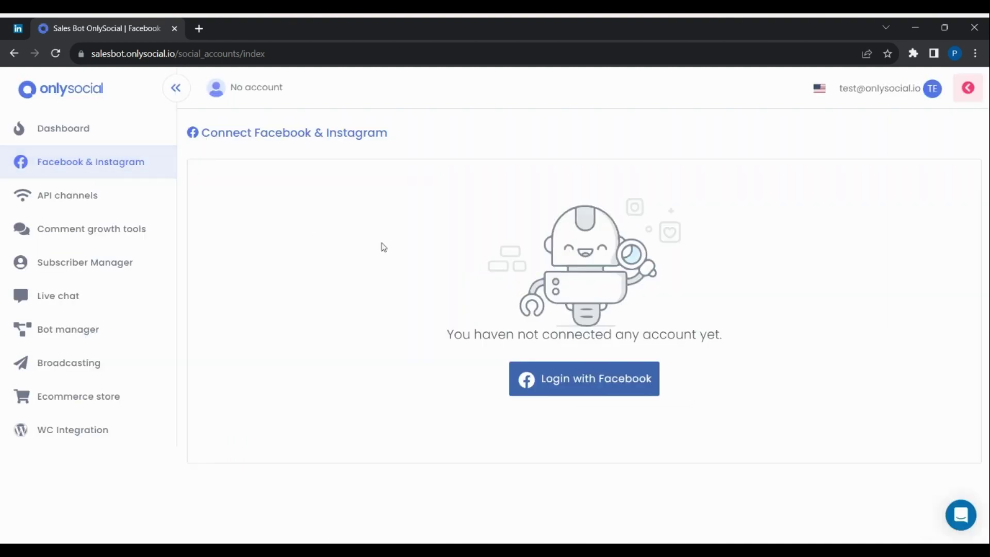
# Step: Log in with Facebook and grant OnlySocial access to onlysocialhq Instagram and both Pages
pyautogui.click(581, 383)
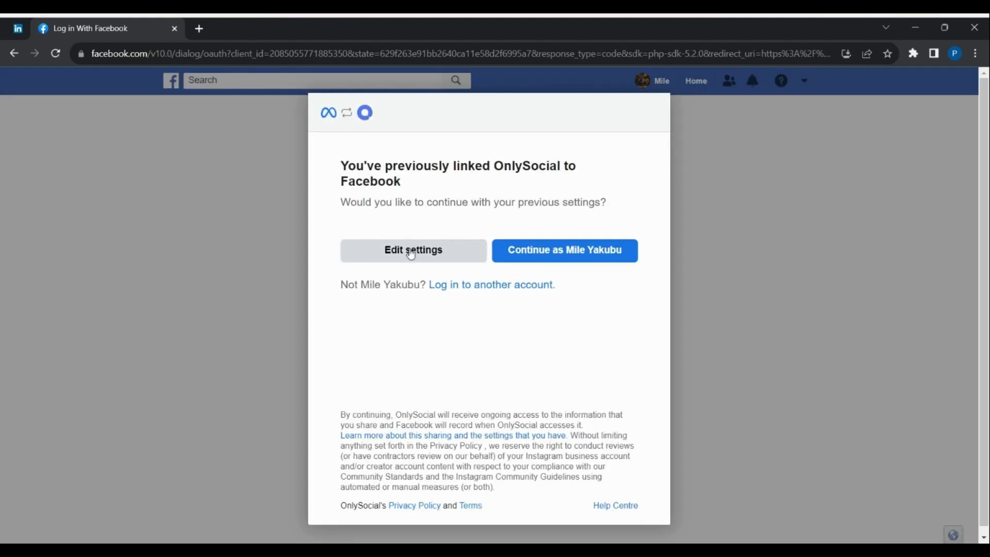
pyautogui.click(410, 252)
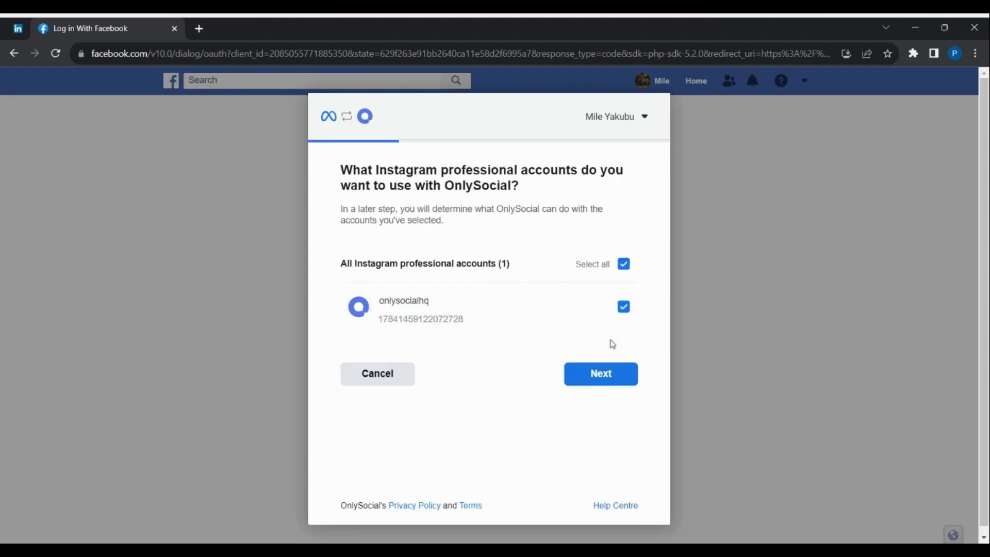
pyautogui.click(617, 373)
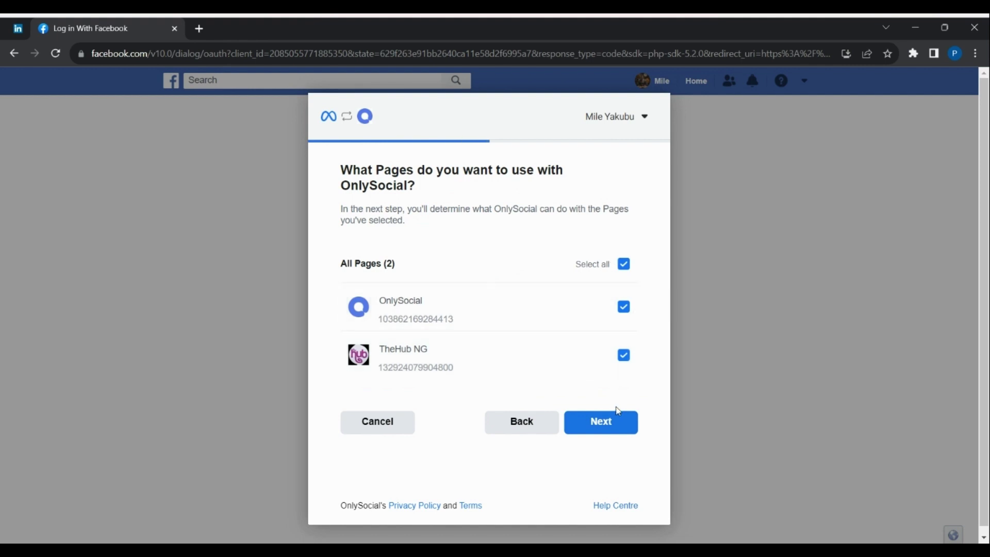
pyautogui.click(612, 424)
pyautogui.scroll(-4, 579, 334)
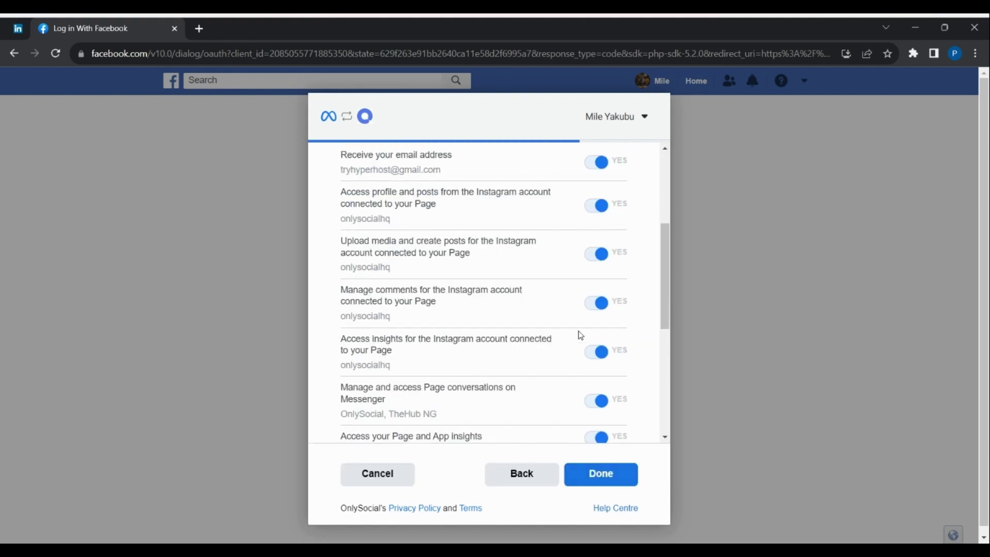
pyautogui.scroll(-5, 580, 336)
pyautogui.click(610, 474)
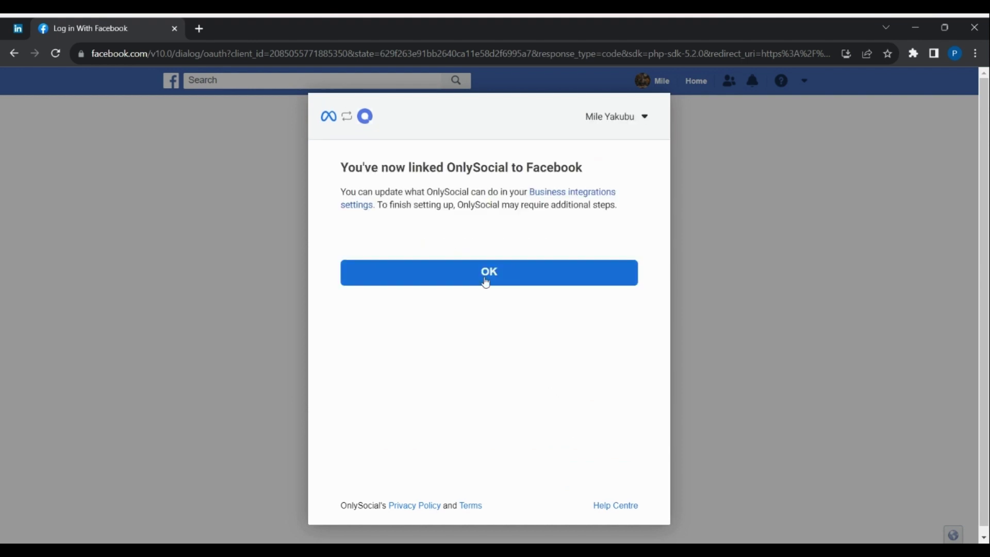
pyautogui.click(487, 284)
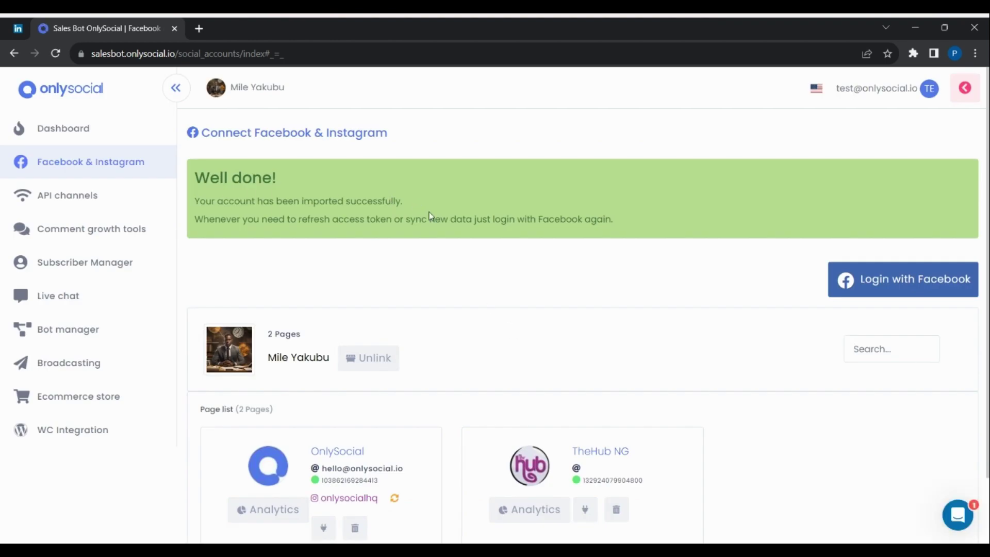
# Step: Enable the bot connection on the OnlySocial page card and confirm it
pyautogui.scroll(-2, 439, 221)
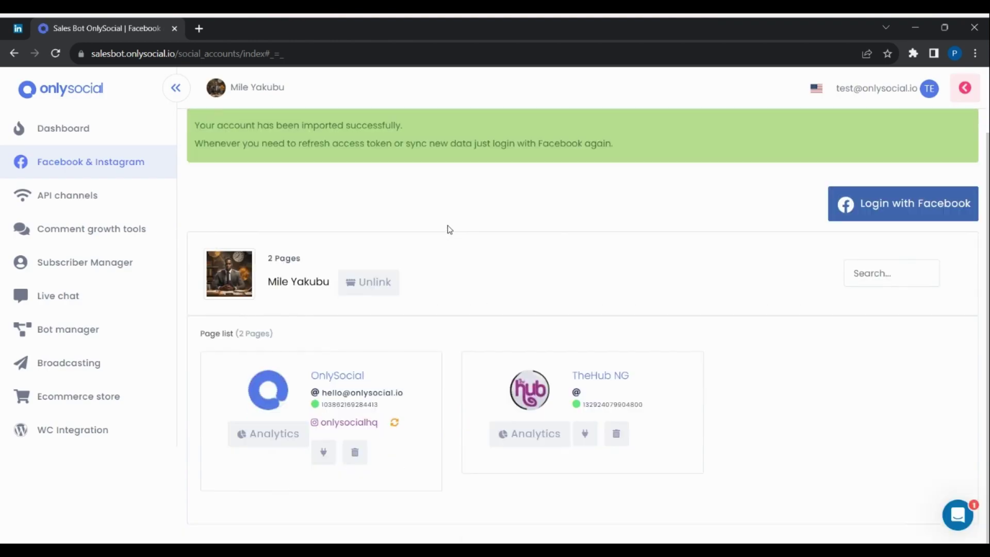
pyautogui.click(323, 456)
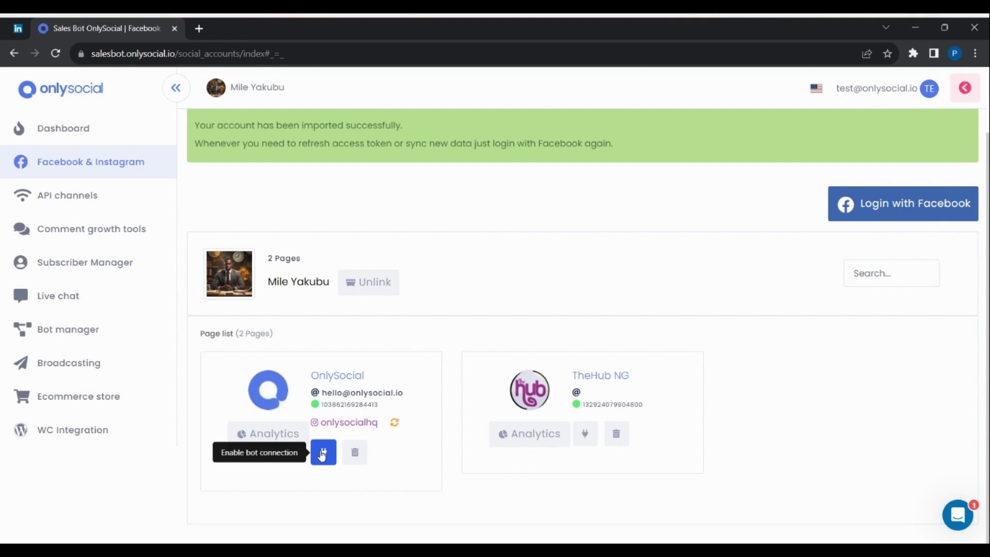
pyautogui.click(323, 453)
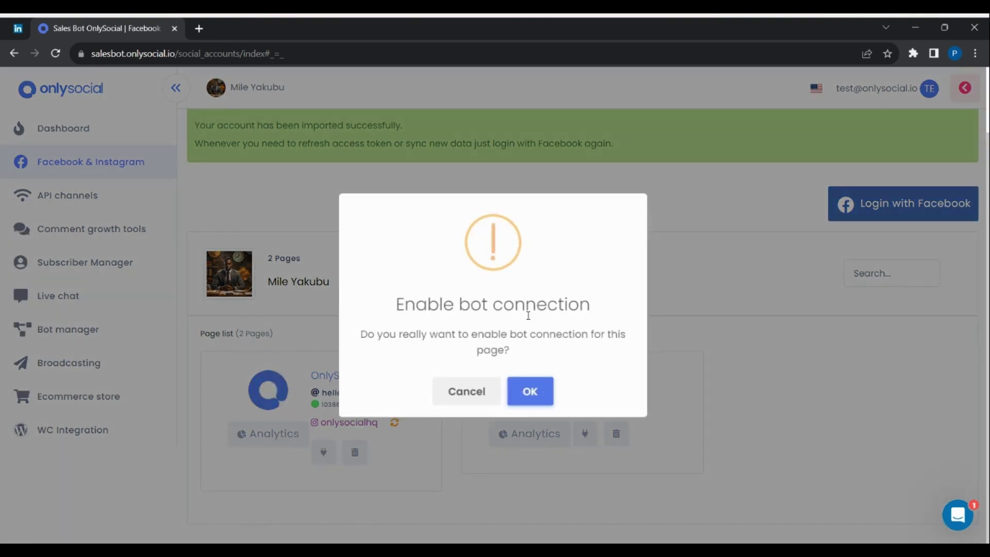
pyautogui.click(529, 391)
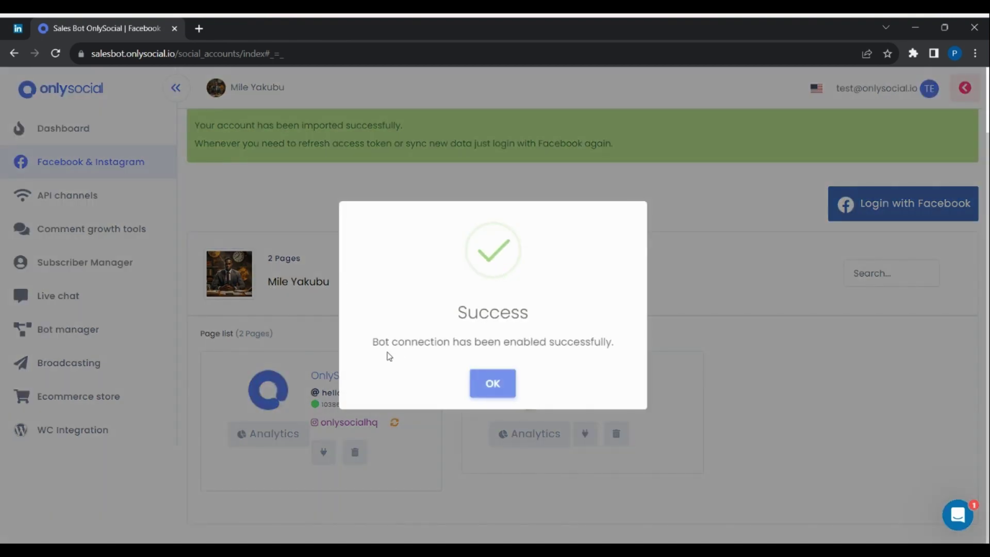
pyautogui.click(492, 383)
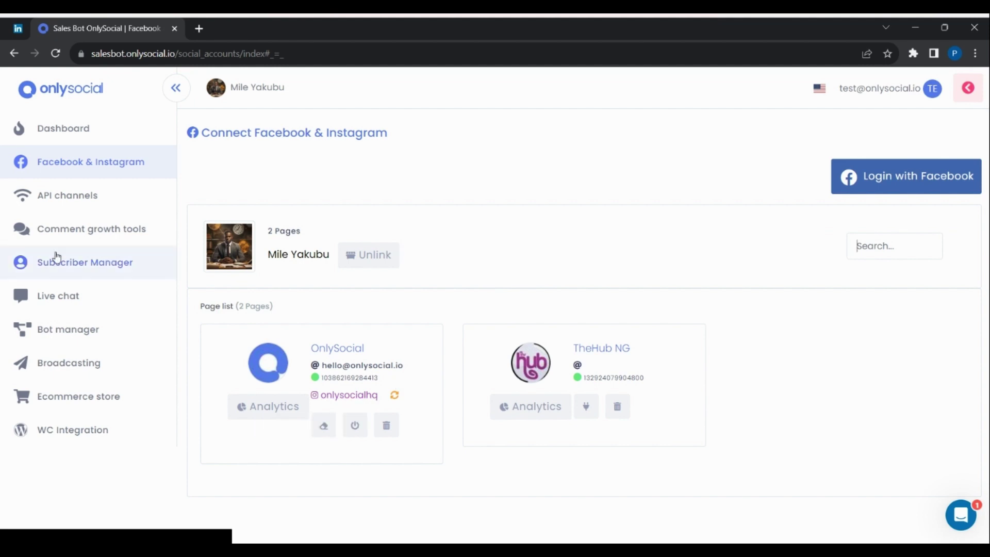
# Step: Open Comment growth tools and its Reply Template manager
pyautogui.click(92, 235)
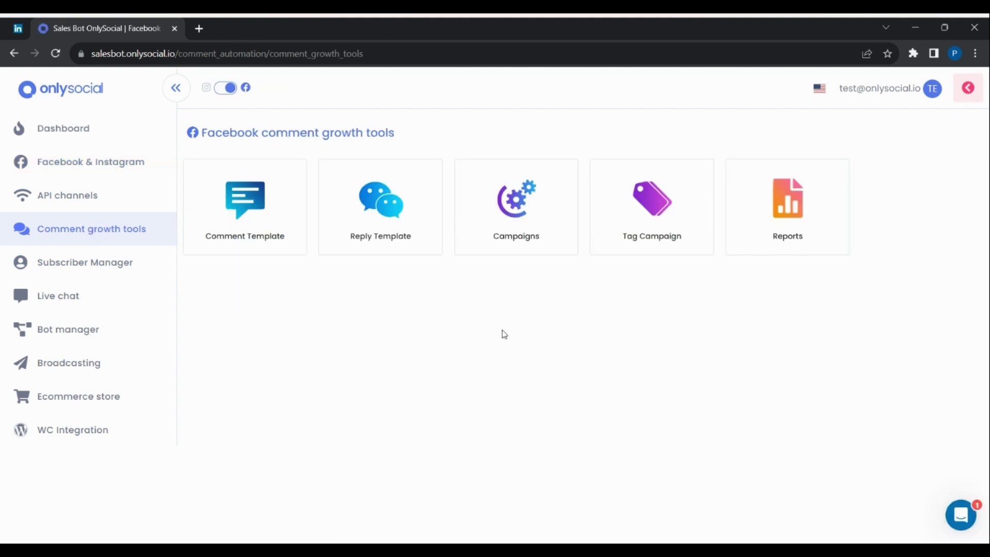
pyautogui.click(376, 202)
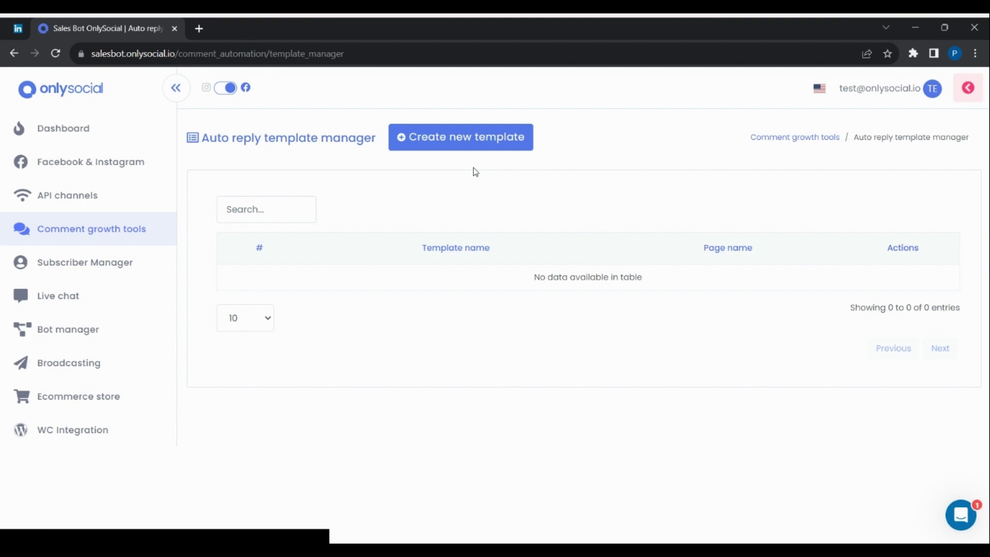
# Step: Start a new auto-reply template for the OnlySocial page
pyautogui.click(468, 140)
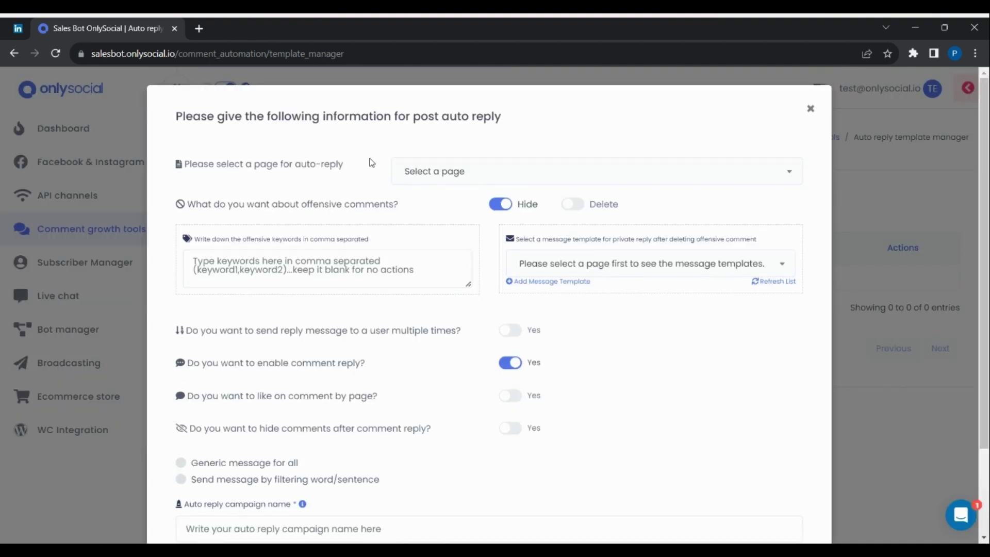
pyautogui.moveTo(347, 166); pyautogui.dragTo(186, 171)
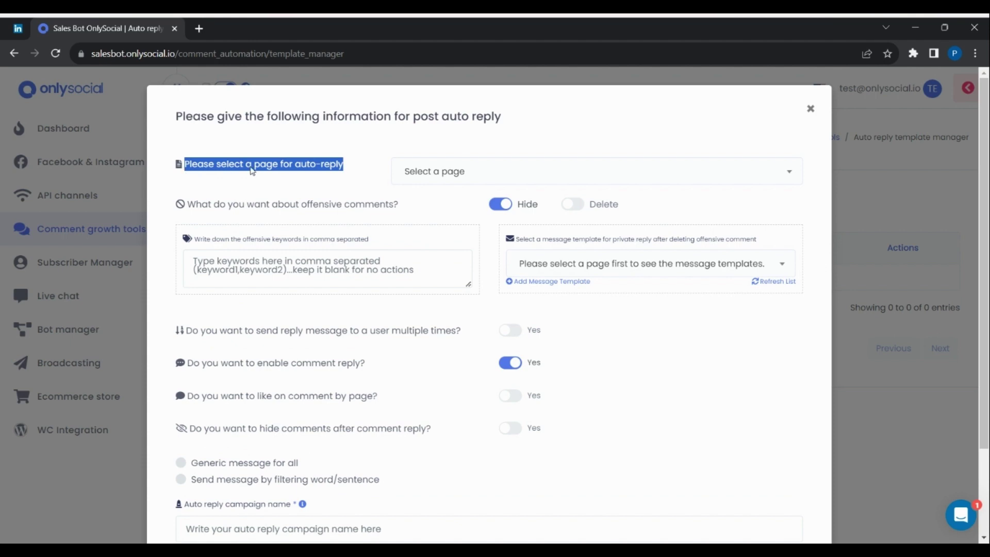
pyautogui.click(352, 169)
pyautogui.click(469, 170)
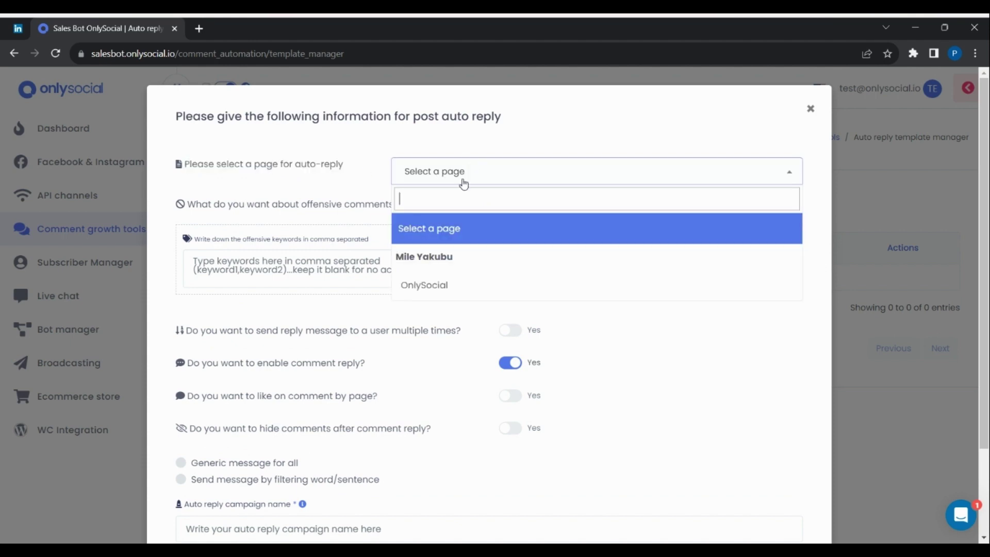
pyautogui.click(451, 285)
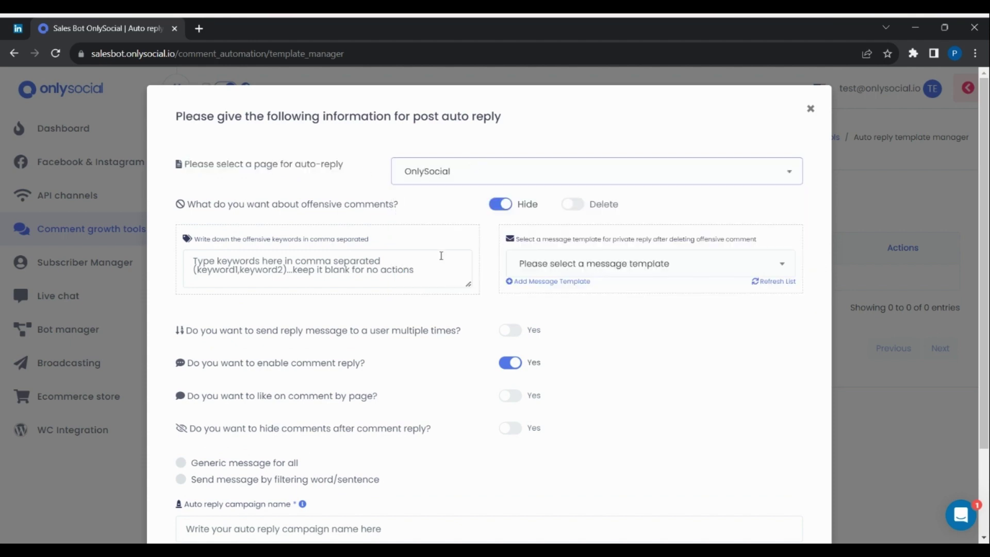
# Step: Switch on deleting offensive comments containing poor, hate and ugly
pyautogui.moveTo(405, 205); pyautogui.dragTo(192, 212)
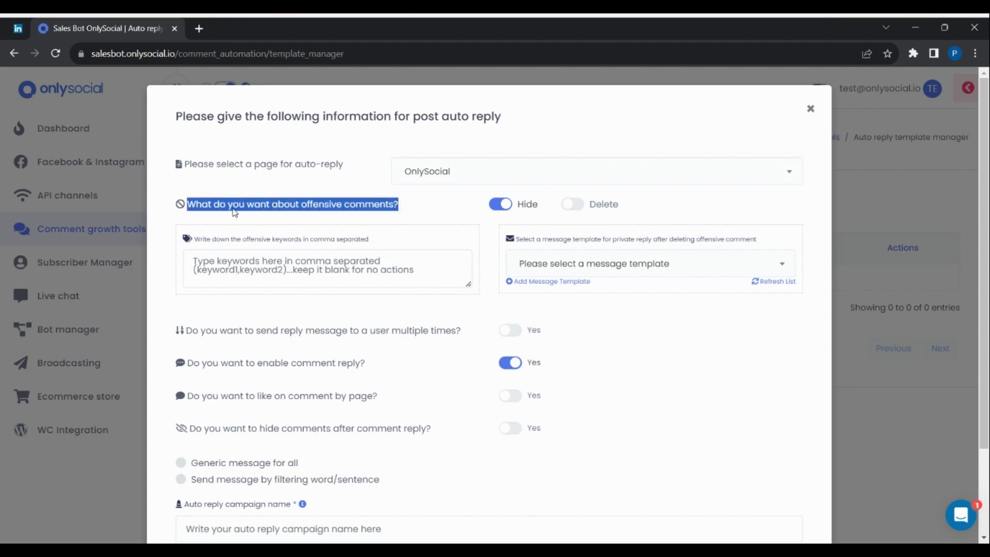
pyautogui.moveTo(348, 208); pyautogui.dragTo(404, 208)
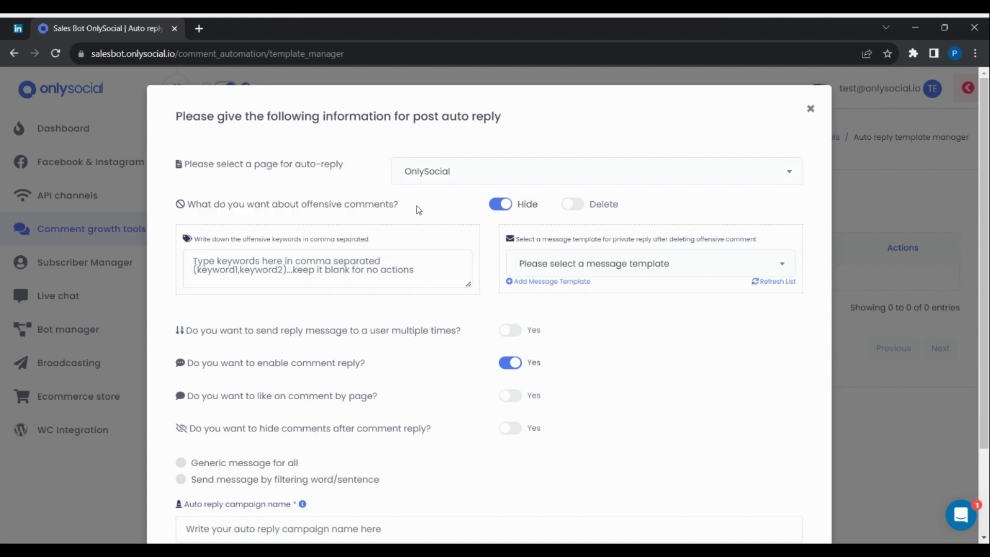
pyautogui.click(573, 205)
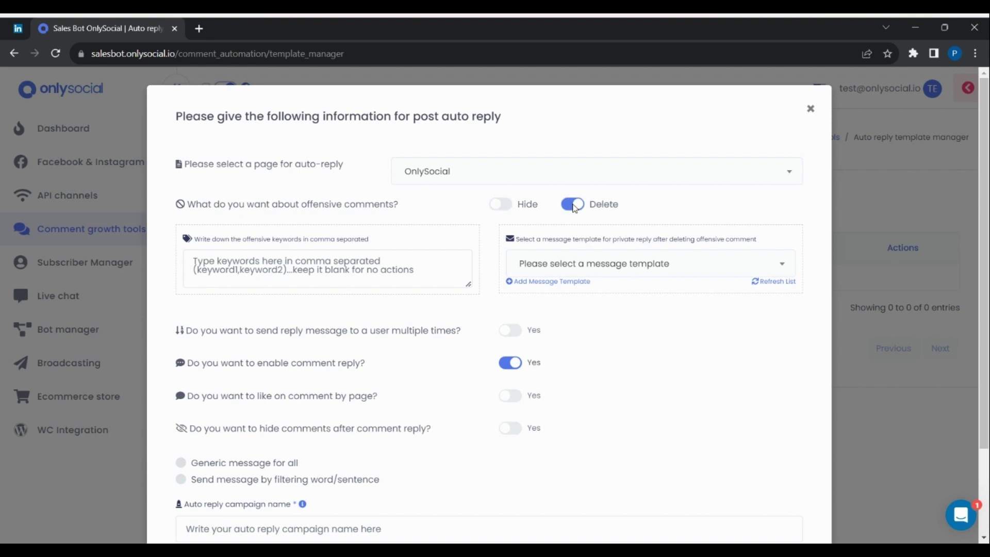
pyautogui.click(344, 266)
pyautogui.write('poor')
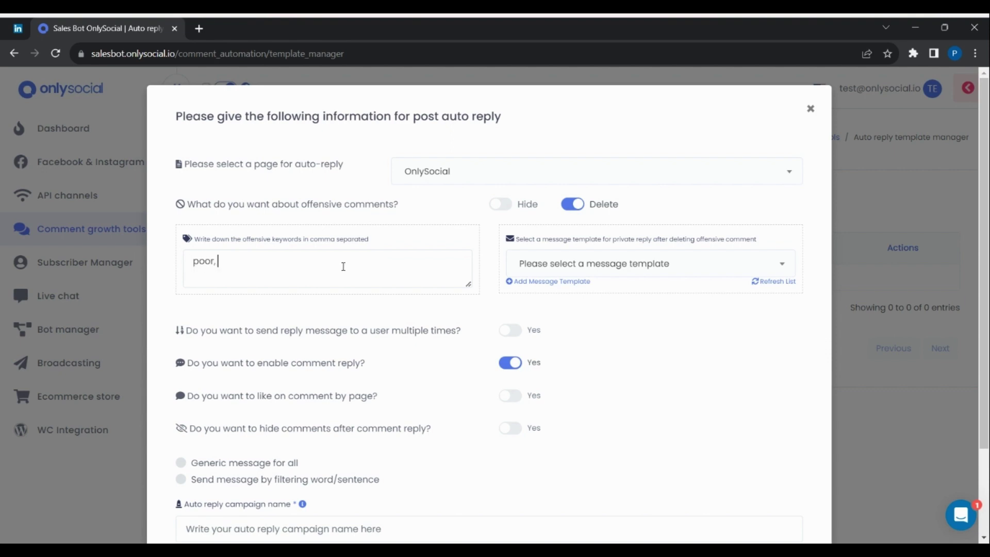
pyautogui.write(', hate, ugly')
pyautogui.moveTo(381, 241); pyautogui.dragTo(197, 243)
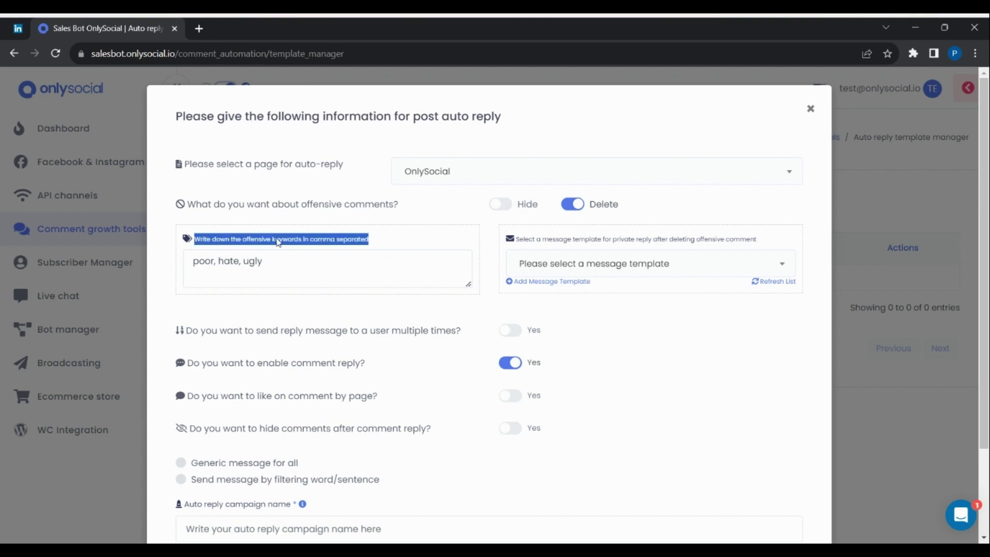
pyautogui.click(347, 243)
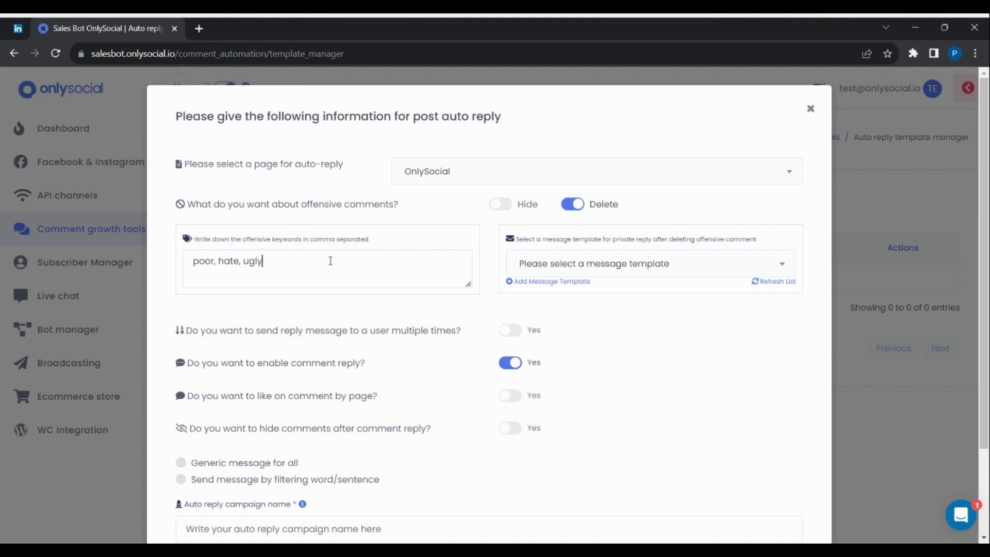
# Step: Allow repeat replies to the same user and have the page like each comment
pyautogui.scroll(-1, 366, 261)
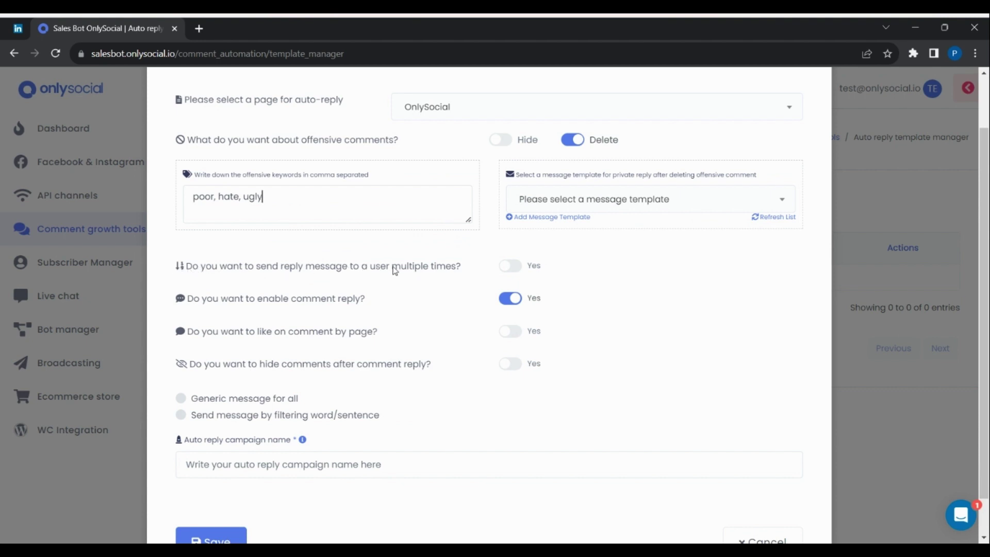
pyautogui.click(522, 271)
pyautogui.click(510, 335)
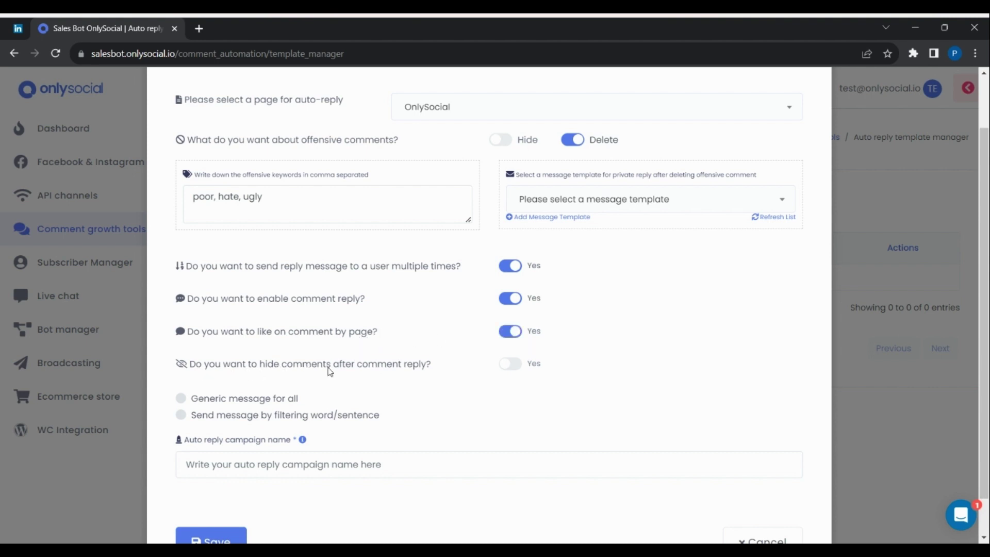
pyautogui.scroll(-1, 444, 381)
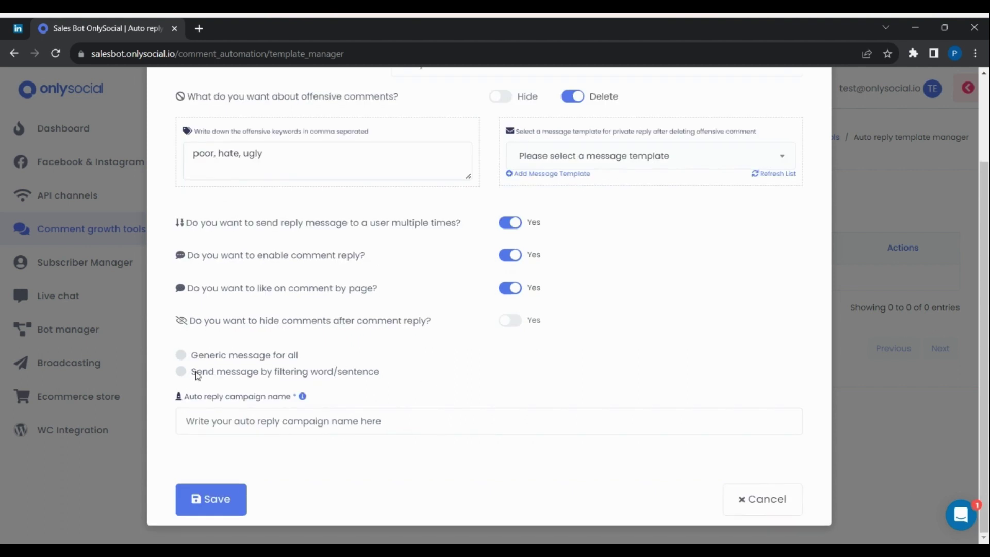
# Step: Choose filter-word replies and name the campaign 'Pricing auto reply'
pyautogui.click(361, 375)
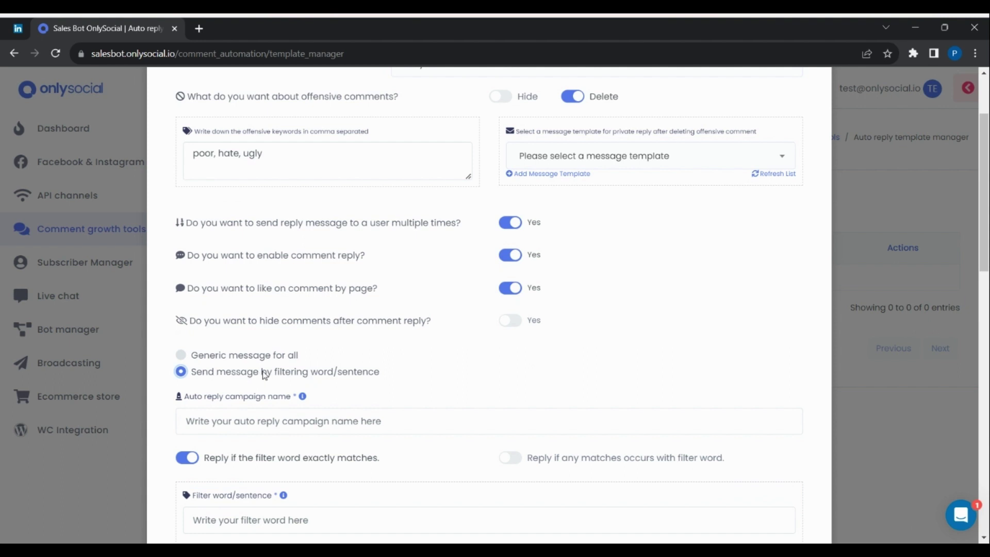
pyautogui.scroll(-1, 262, 376)
pyautogui.click(336, 361)
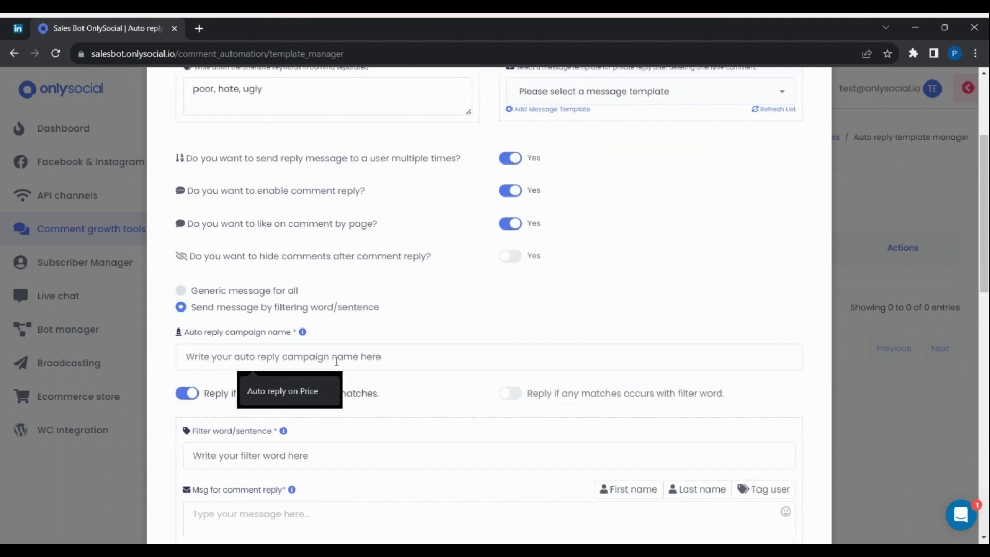
pyautogui.write('Pric')
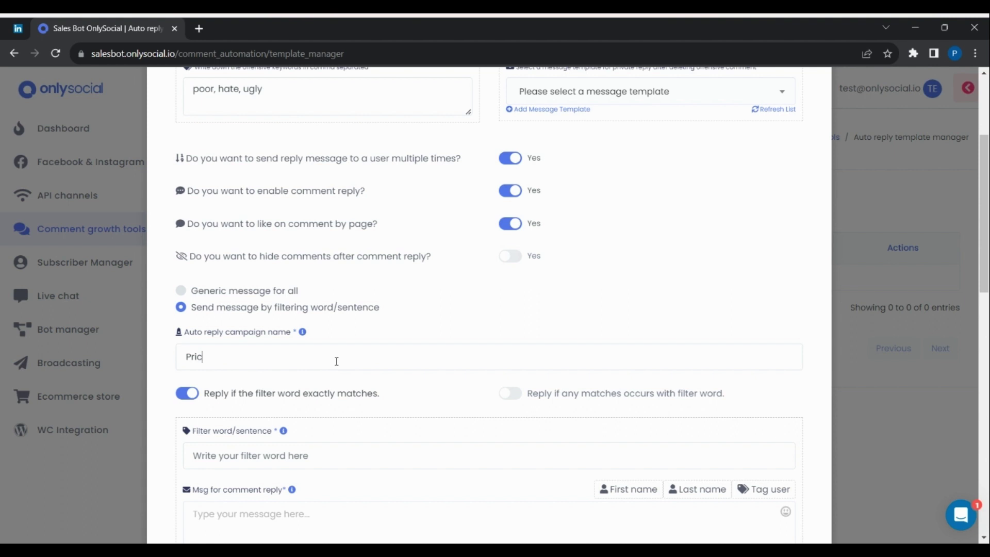
pyautogui.write('ing auto reply')
# Step: Reply on any match of the filter words pricing, prices, price, plans
pyautogui.scroll(-1, 375, 335)
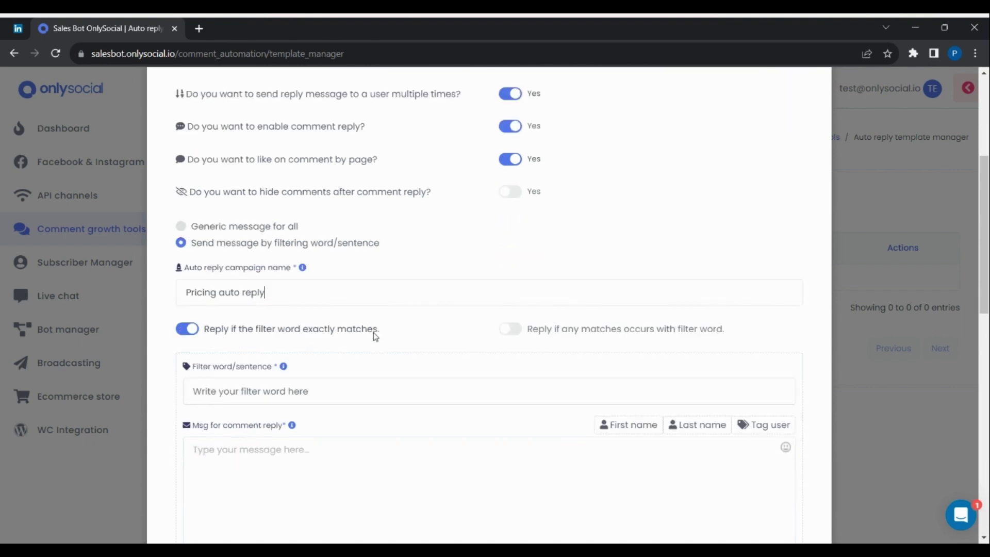
pyautogui.click(512, 334)
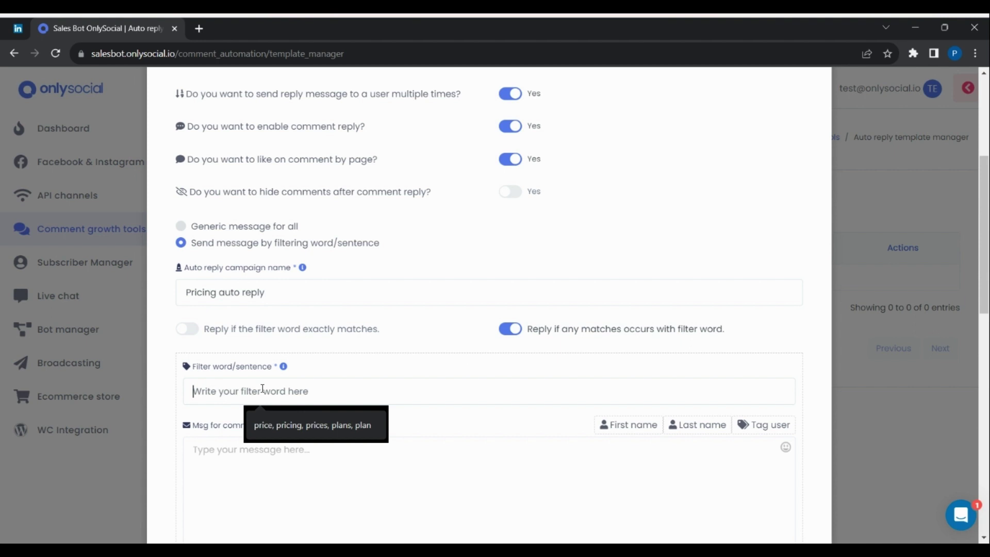
pyautogui.click(395, 387)
pyautogui.write('price')
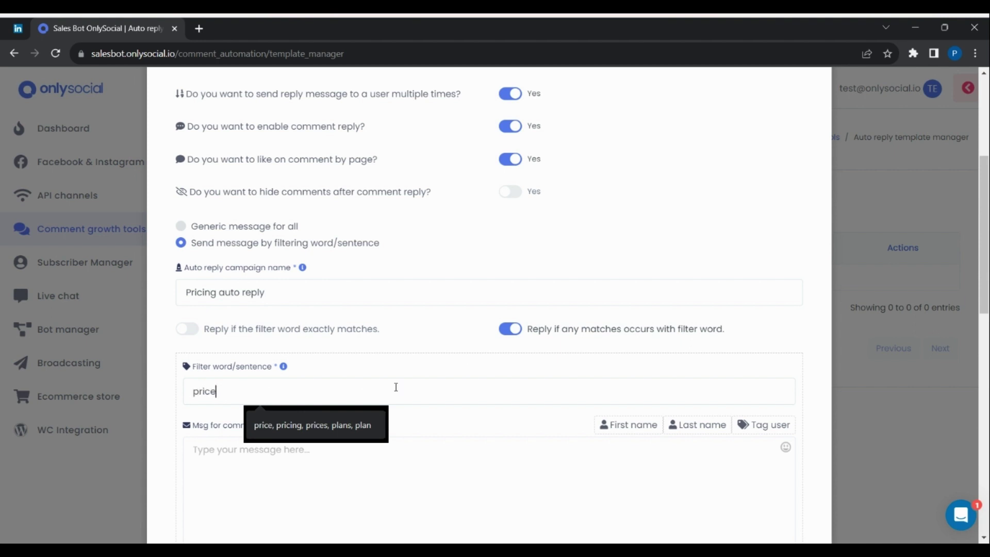
pyautogui.press('BackSpace')
pyautogui.write('ing')
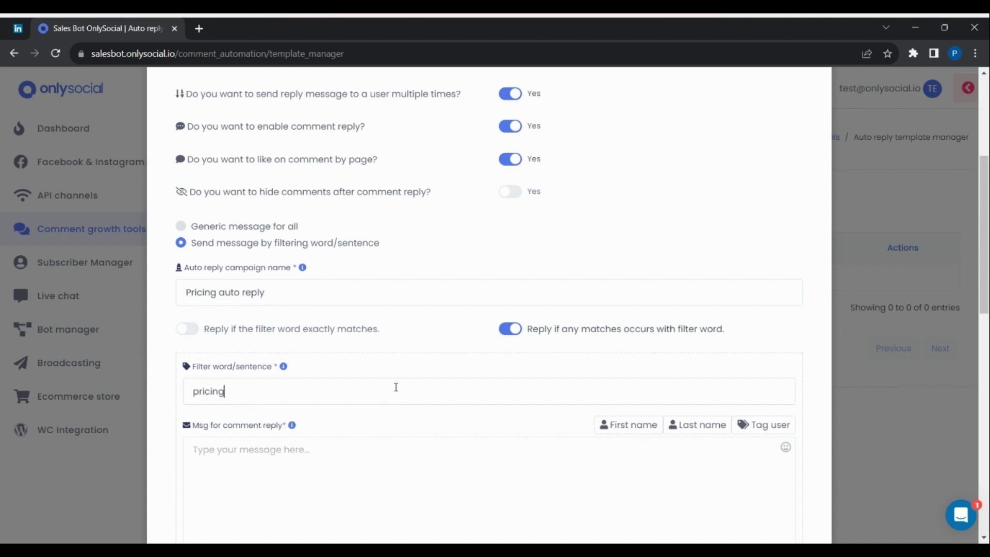
pyautogui.write(', prices, price, plans')
pyautogui.scroll(-2, 396, 385)
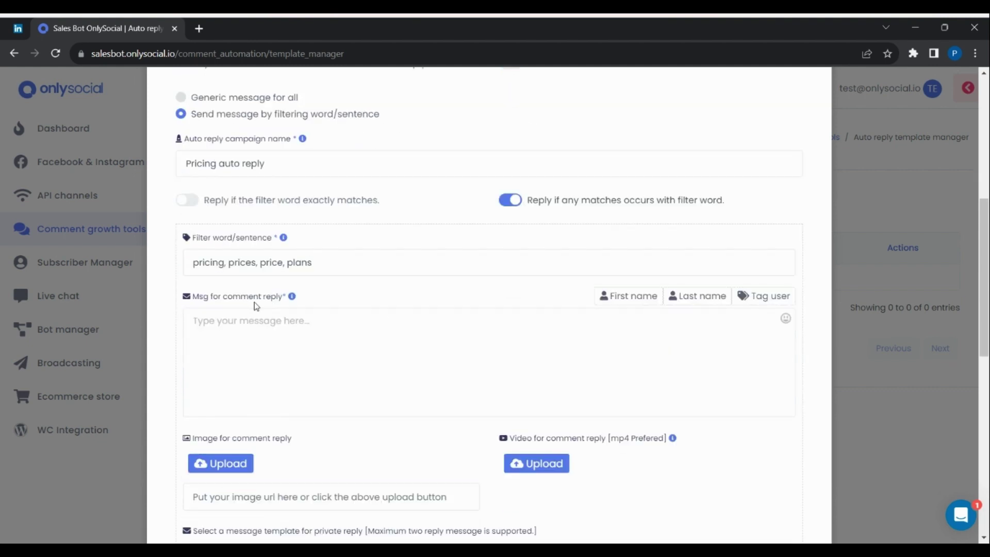
# Step: Start the reply with 'Hello', the commenter's first name, and a thanks-for-your-interest line
pyautogui.click(376, 341)
pyautogui.write('Hello')
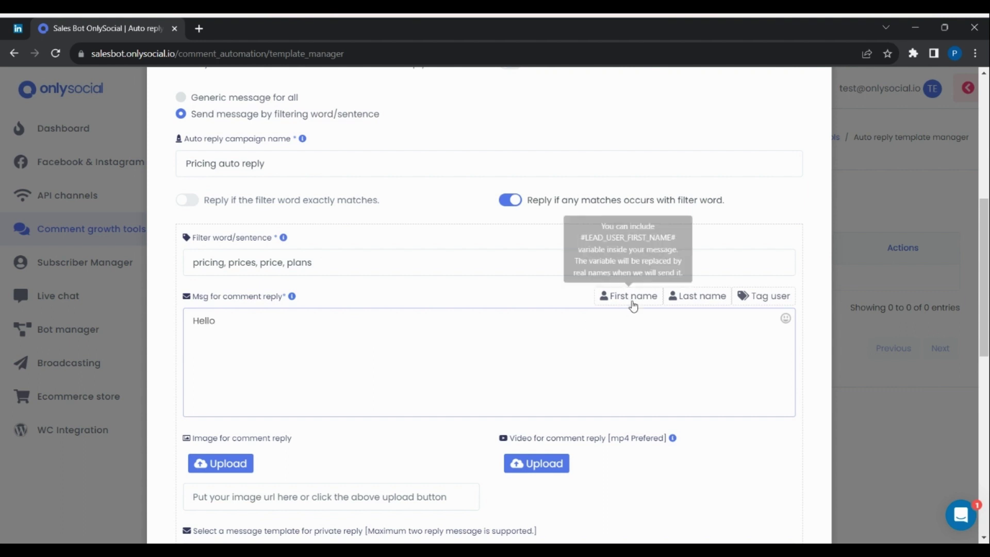
pyautogui.click(633, 302)
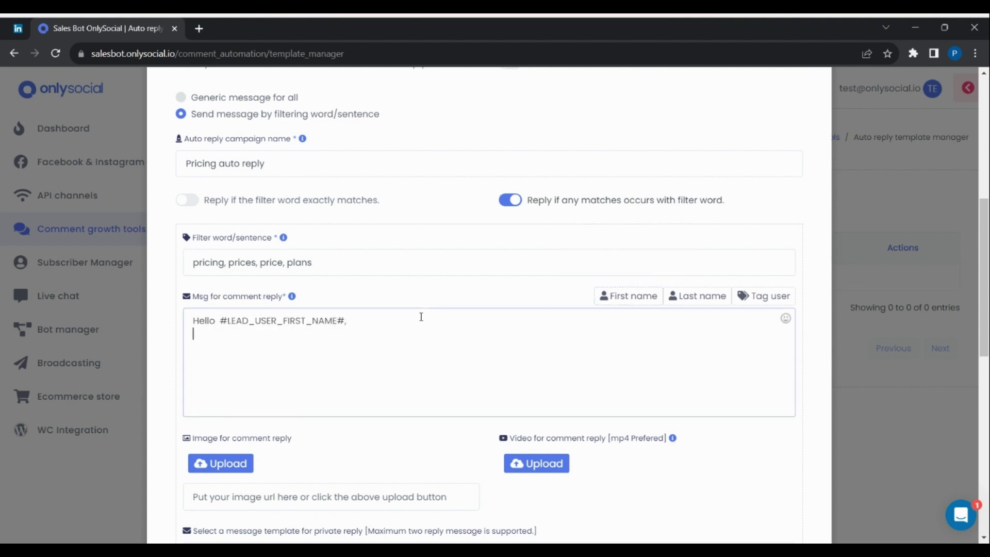
pyautogui.write('Thanks for your interest in')
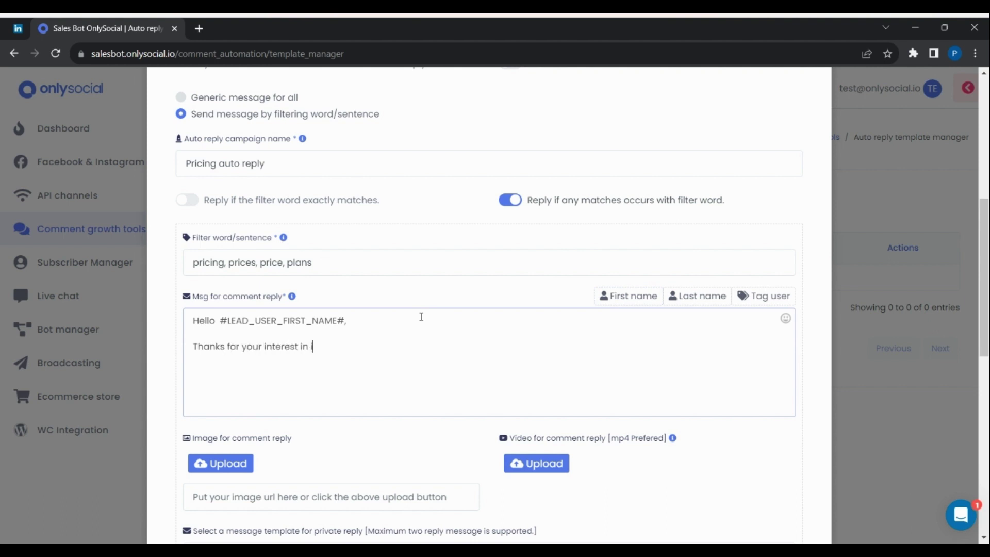
pyautogui.write(' our product, please find o')
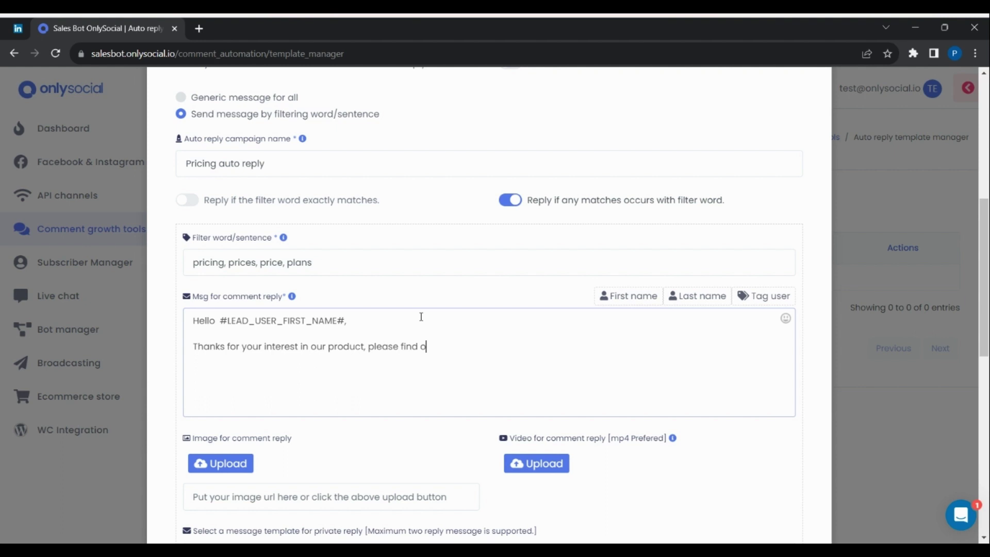
pyautogui.write('ur prices')
# Step: List Starter - $19, Standard - $29, Premium - $99, then close with 'Thank you.'
pyautogui.write('Starter')
pyautogui.write(' - $19 ')
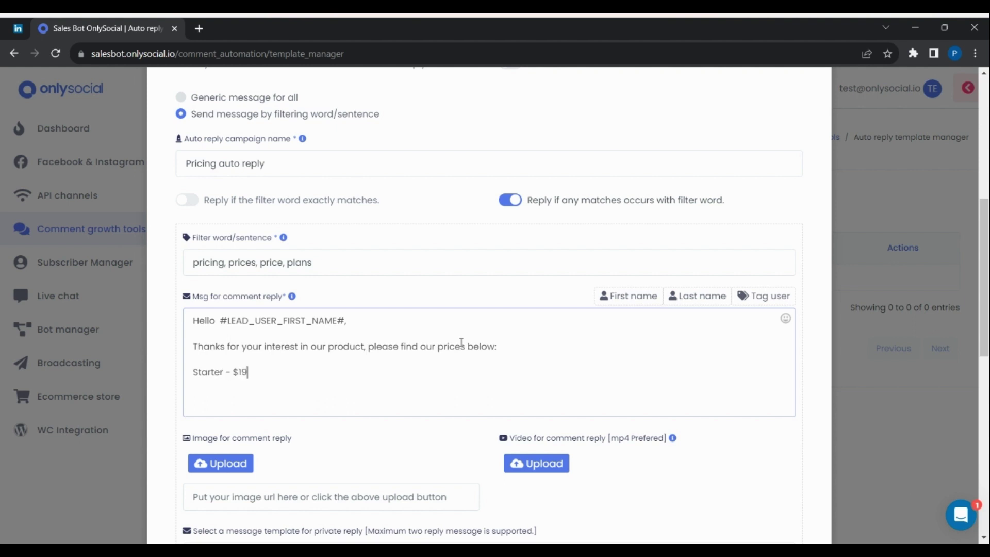
pyautogui.write('Standard - $29')
pyautogui.press('Return')
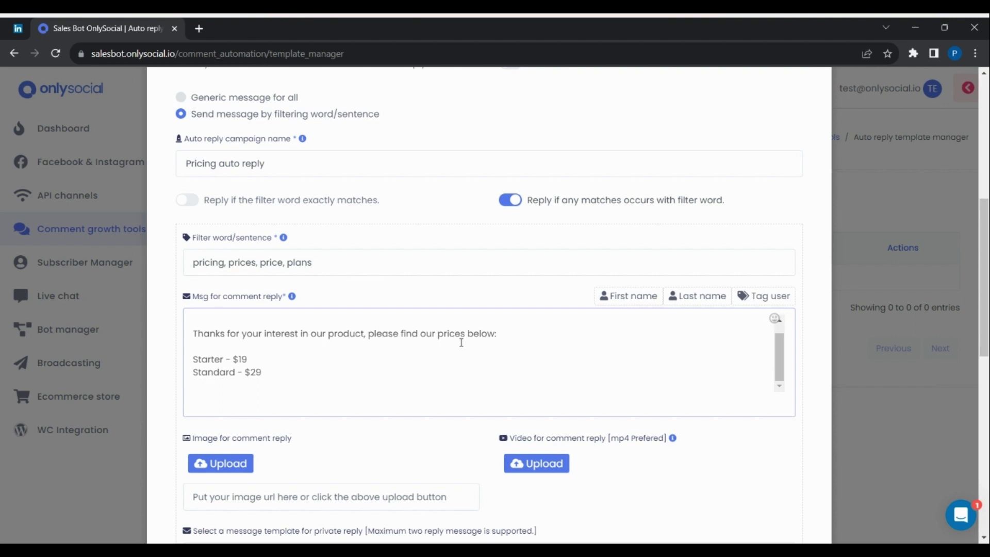
pyautogui.write('Premium - $99')
pyautogui.press('Return')
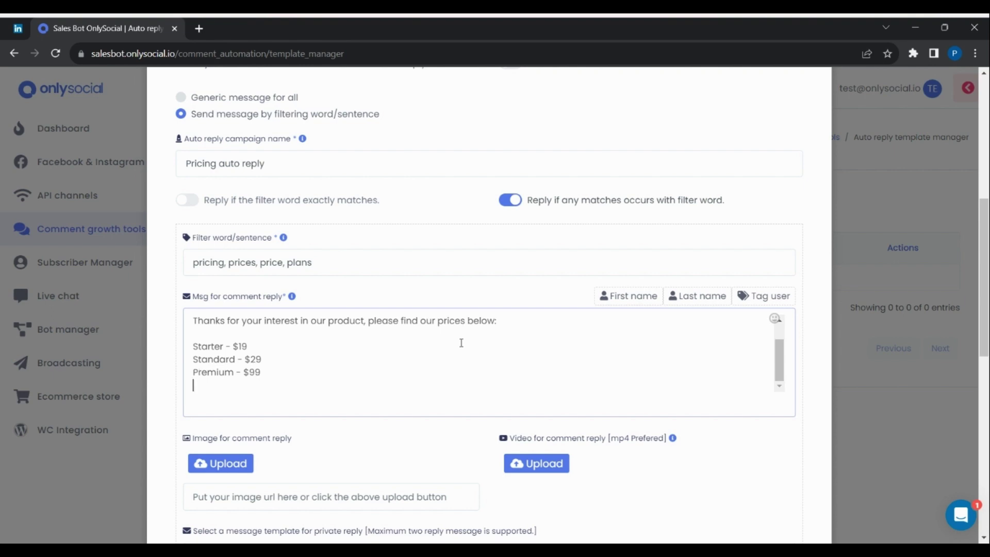
pyautogui.press('Return')
pyautogui.write('Thank you')
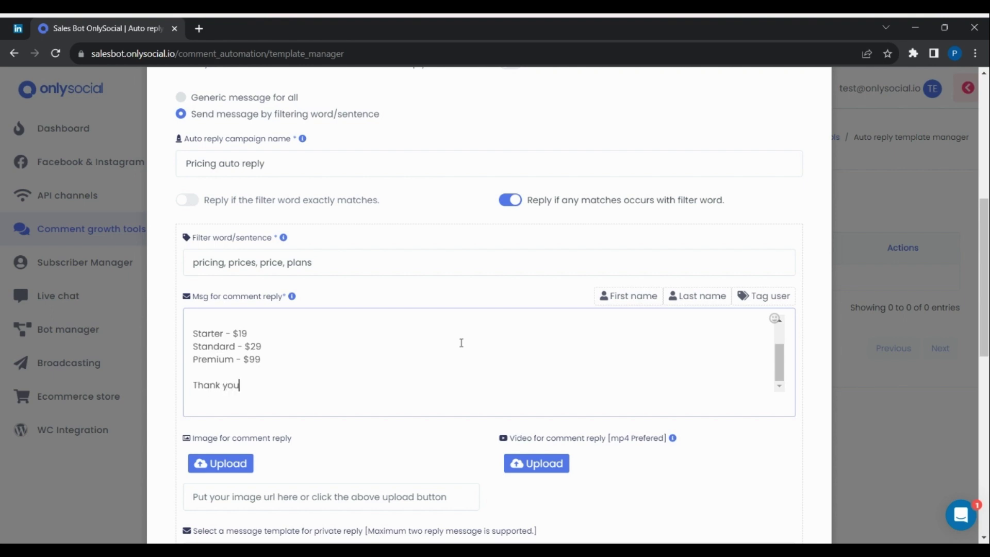
pyautogui.write('.')
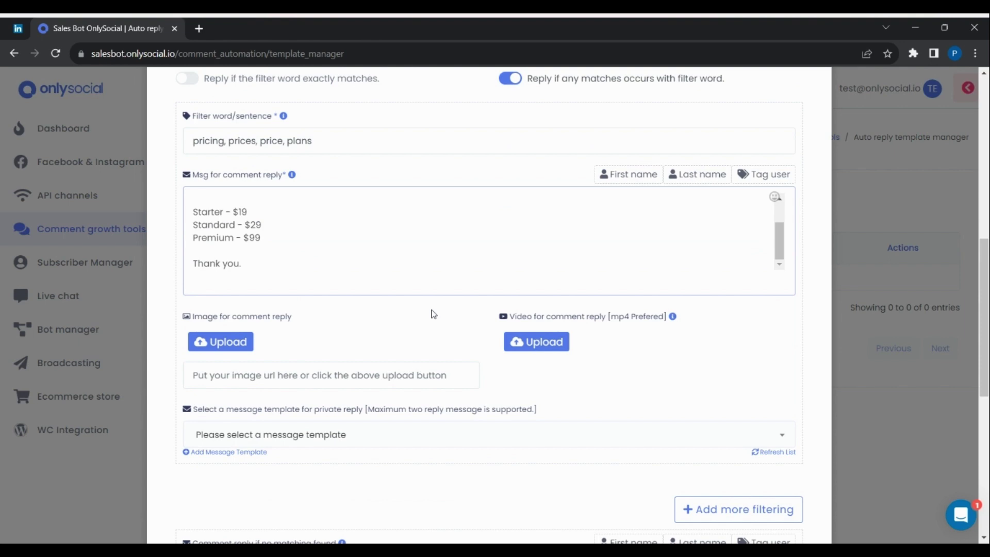
# Step: Save the Pricing auto reply template and dismiss the success message
pyautogui.scroll(-4, 433, 311)
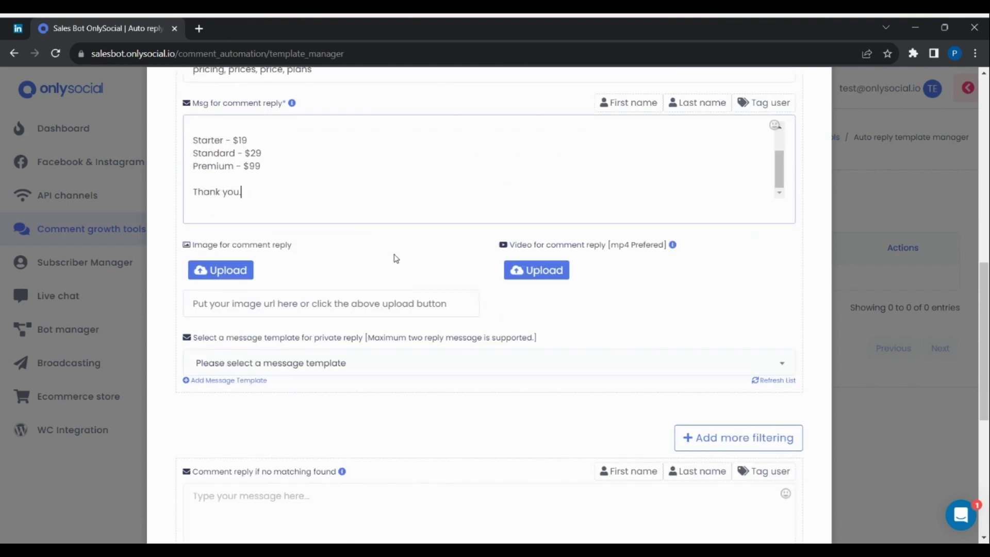
pyautogui.scroll(-1, 247, 273)
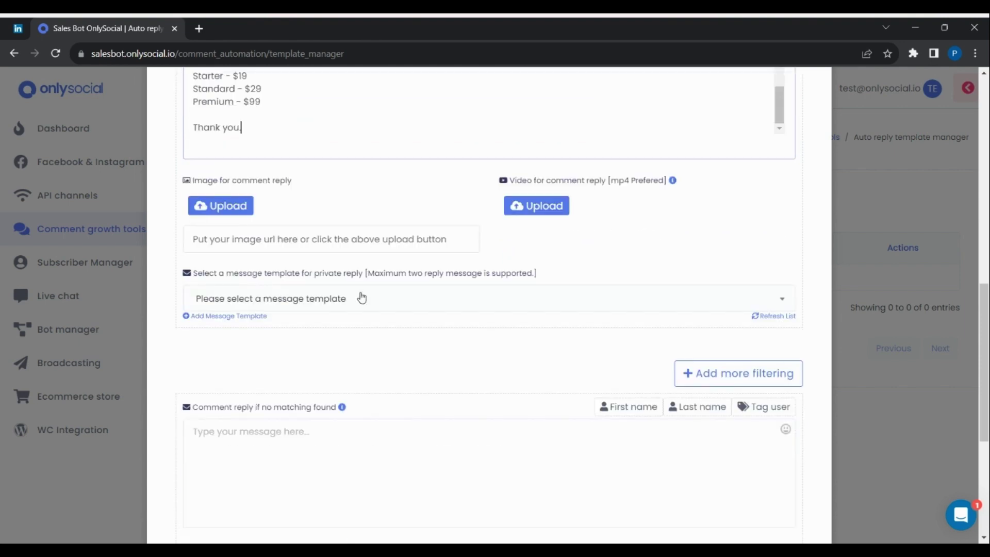
pyautogui.scroll(-5, 381, 289)
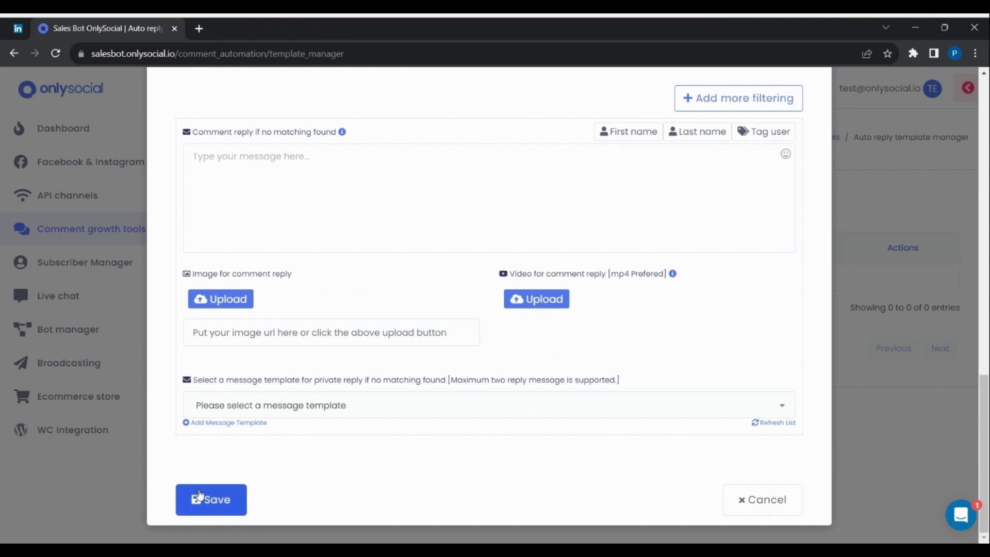
pyautogui.click(219, 501)
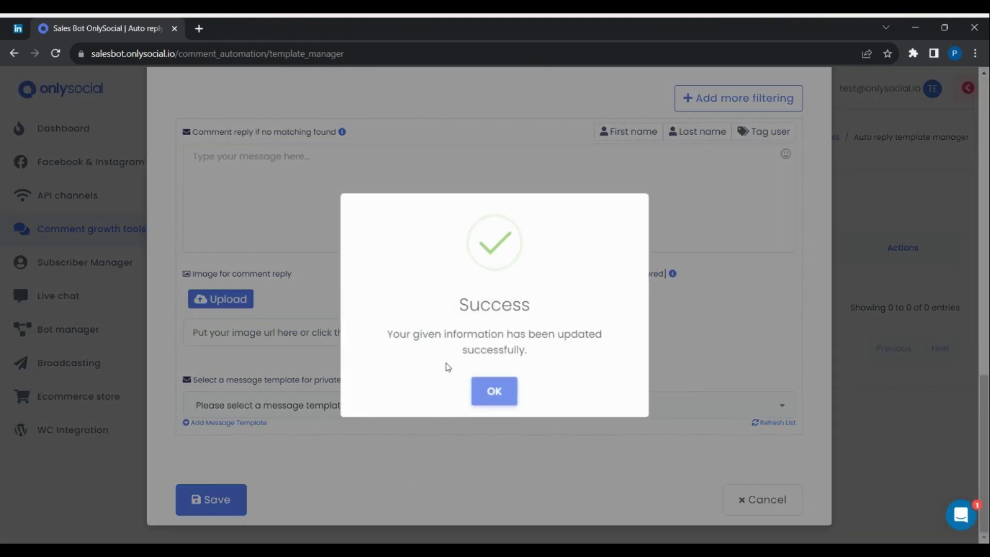
pyautogui.click(502, 393)
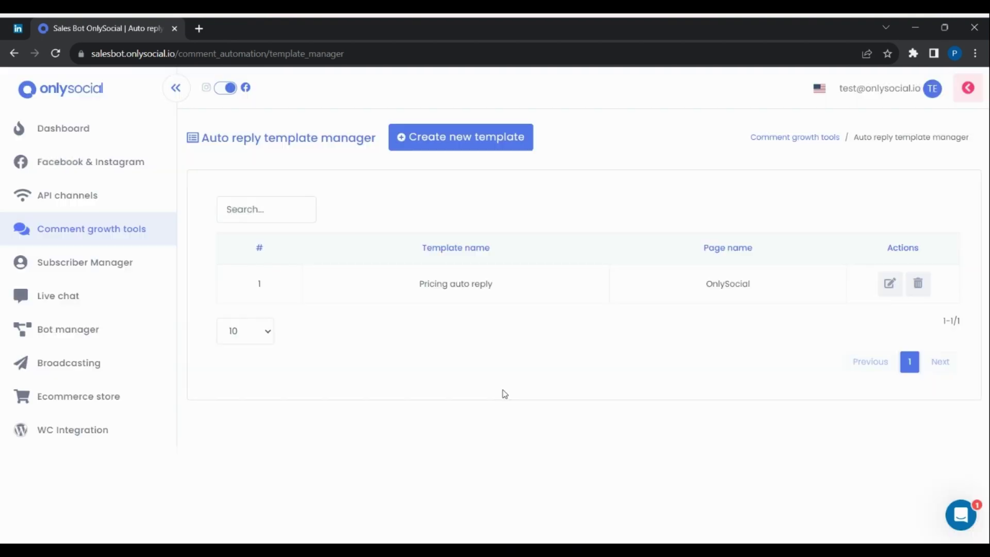
# Step: Return to Comment growth tools for the Facebook comment automation campaign
pyautogui.moveTo(418, 284); pyautogui.dragTo(515, 285)
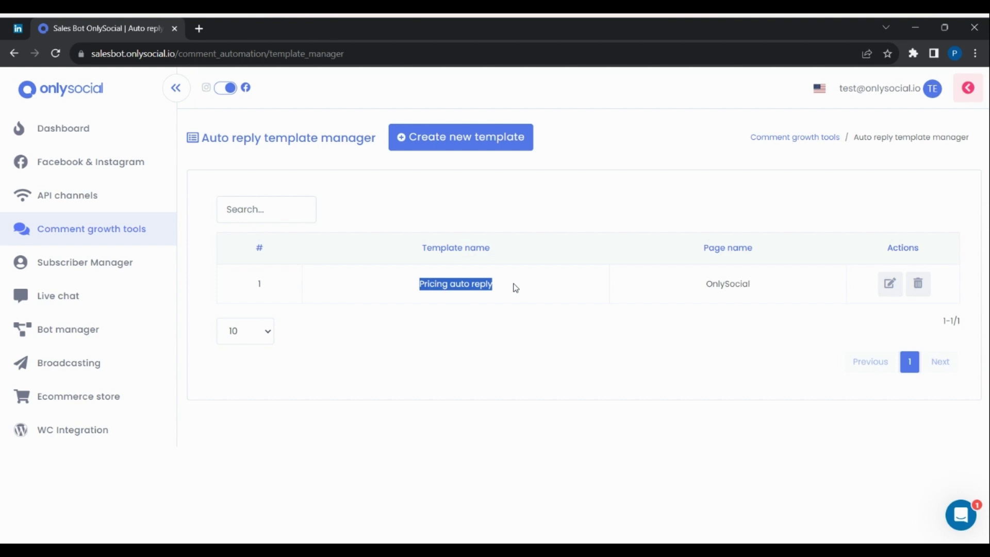
pyautogui.click(507, 330)
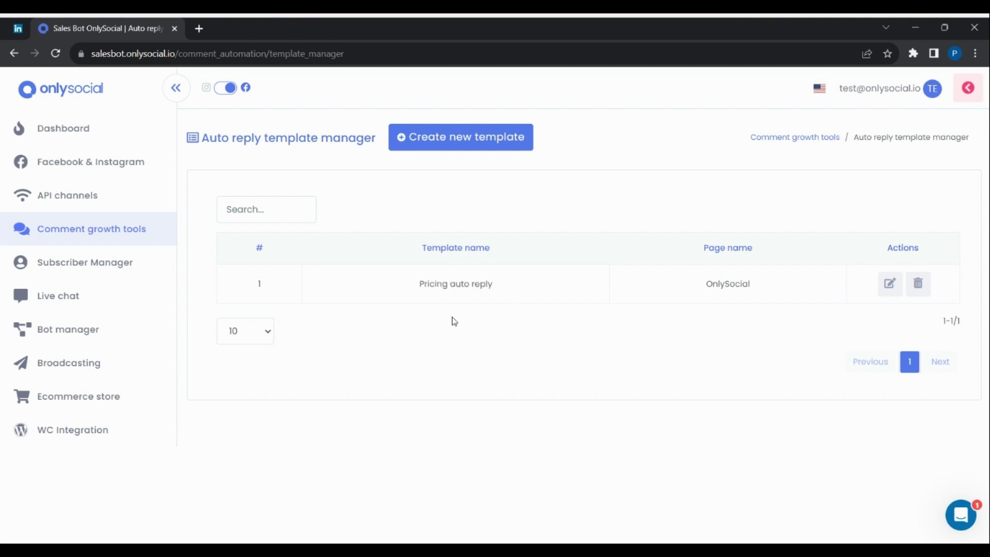
pyautogui.click(84, 230)
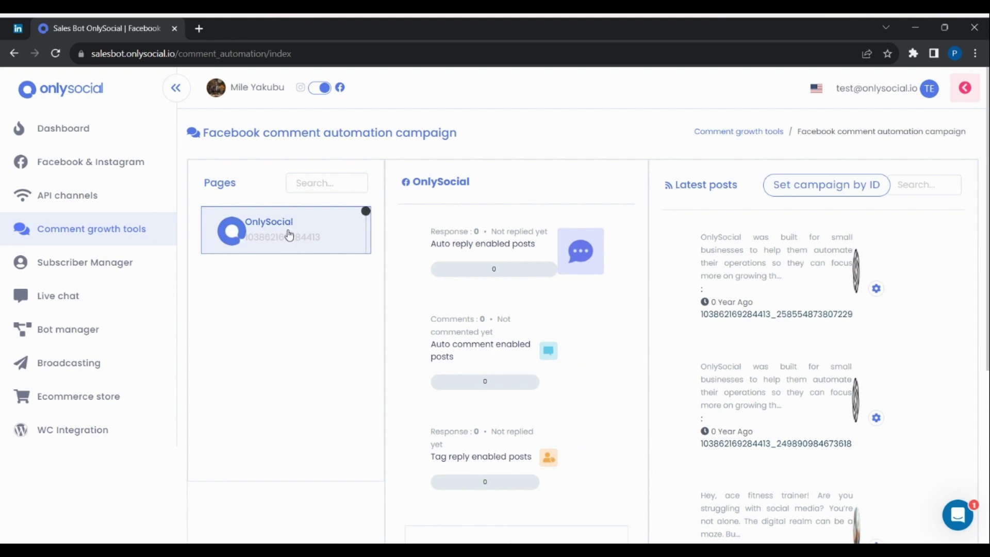
# Step: Load the OnlySocial page's posts and enable auto reply on the newest post
pyautogui.click(272, 230)
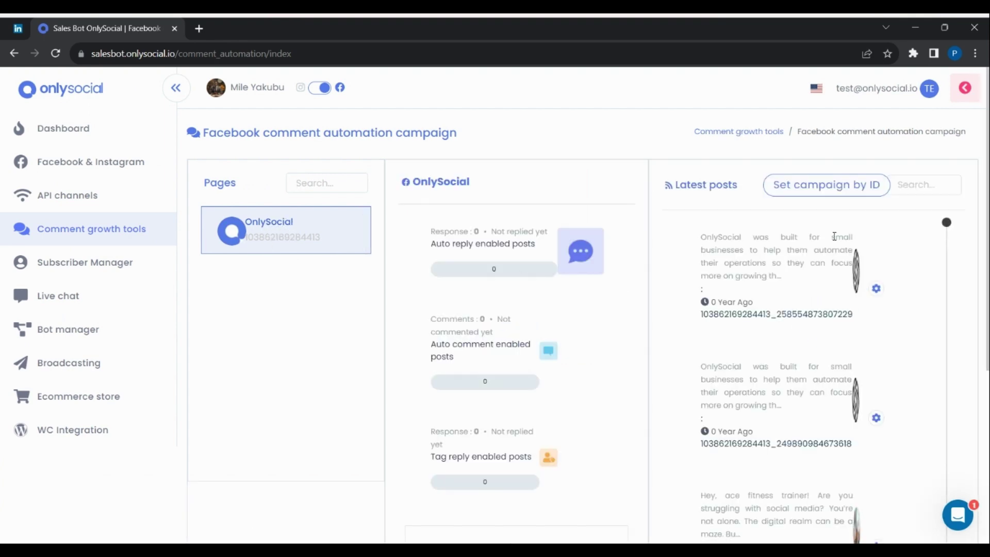
pyautogui.moveTo(748, 190); pyautogui.dragTo(672, 187)
pyautogui.scroll(-15, 758, 275)
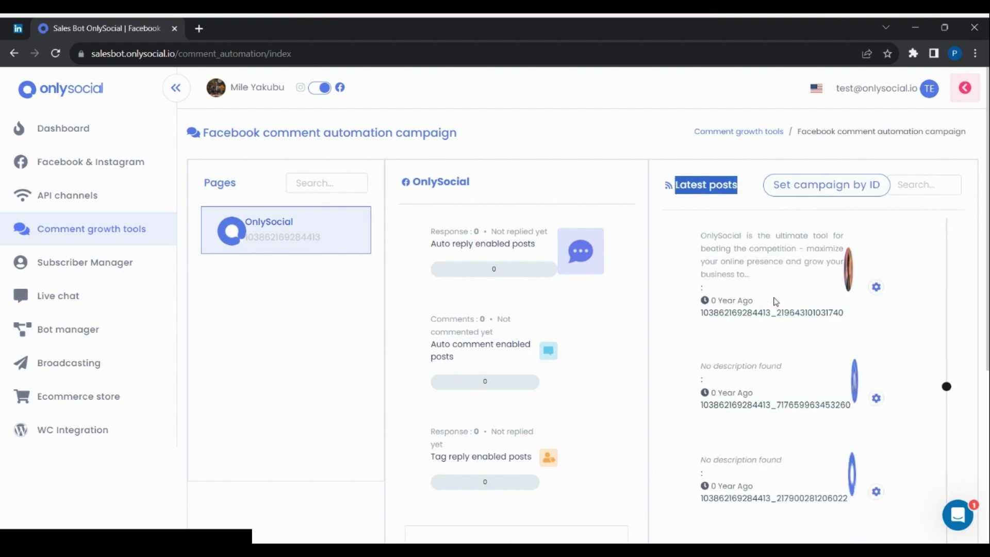
pyautogui.scroll(-6, 772, 310)
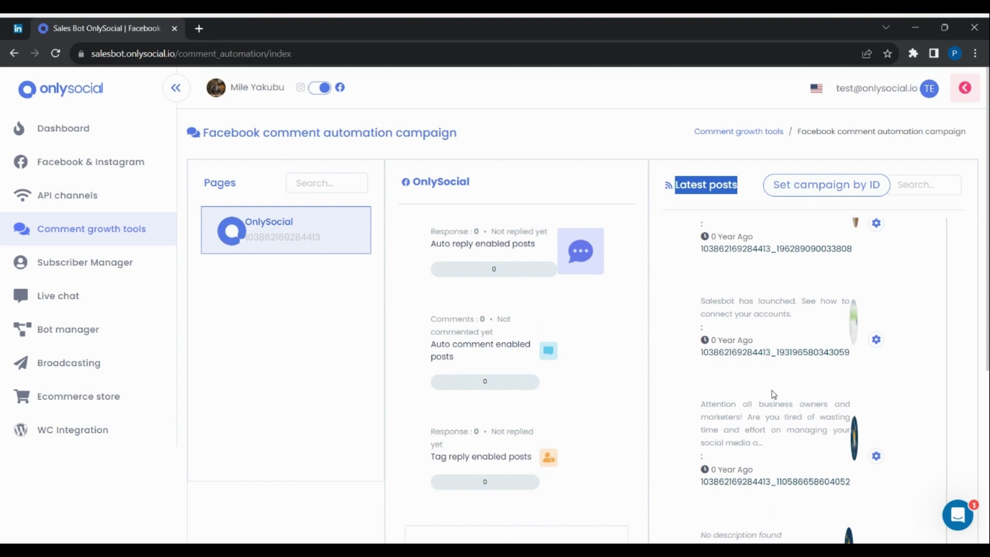
pyautogui.scroll(10, 772, 400)
pyautogui.scroll(10, 772, 399)
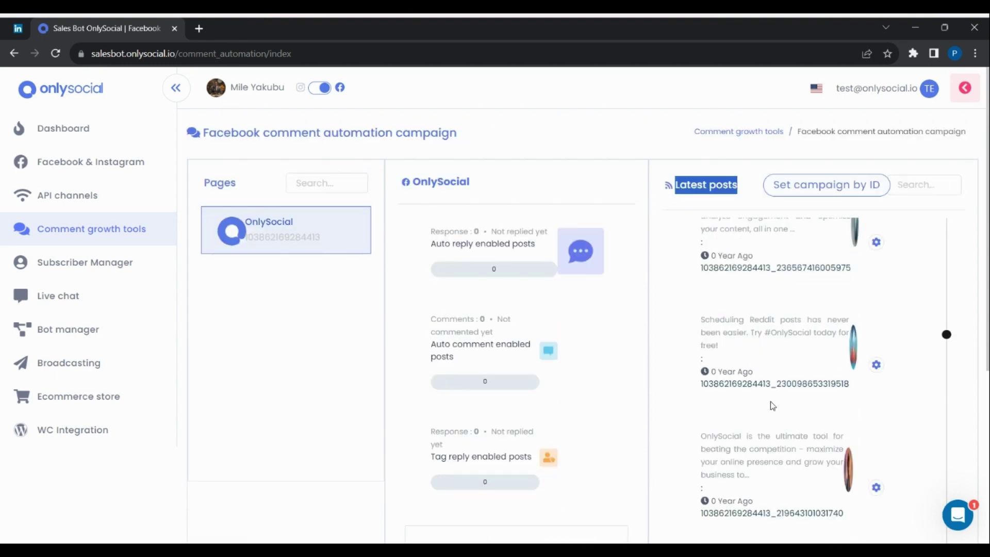
pyautogui.scroll(1, 769, 408)
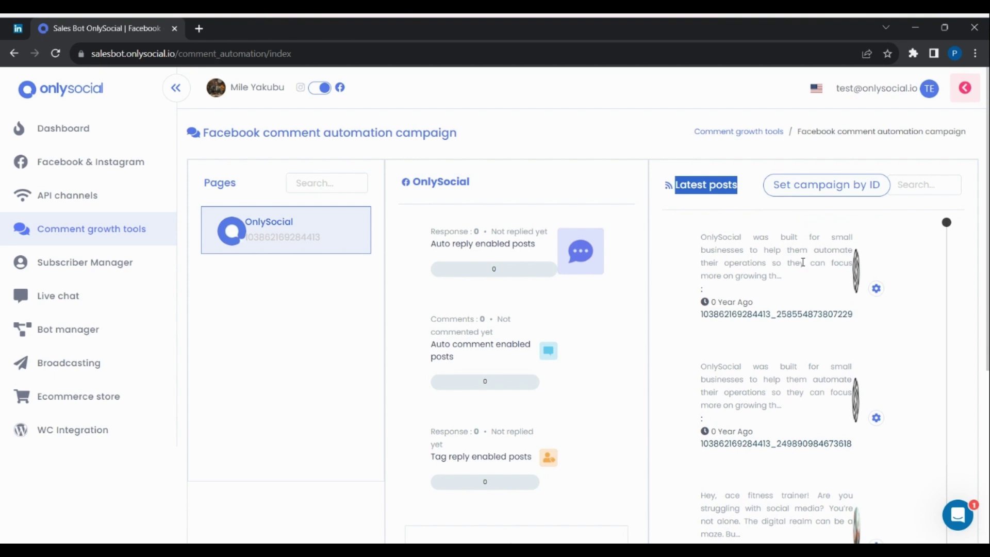
pyautogui.click(876, 289)
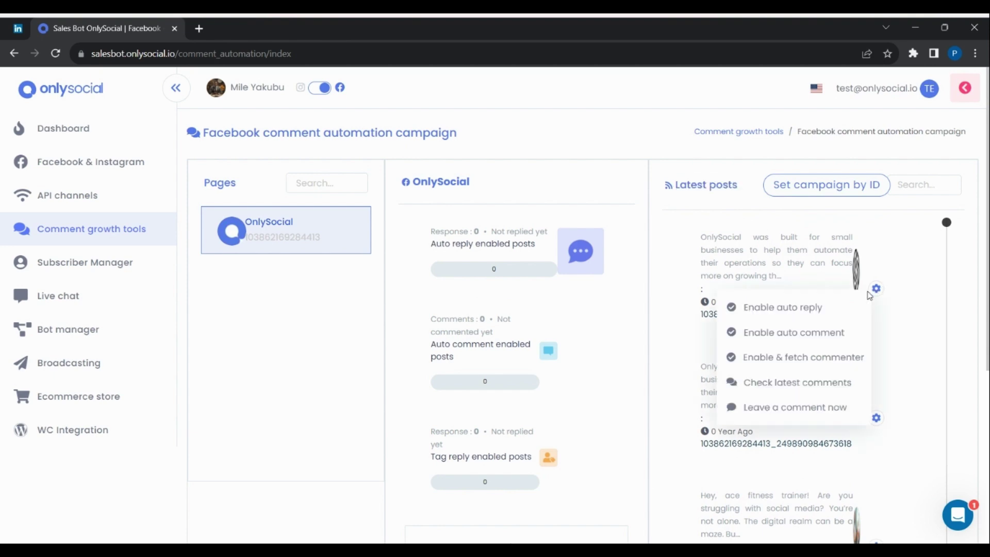
pyautogui.click(770, 309)
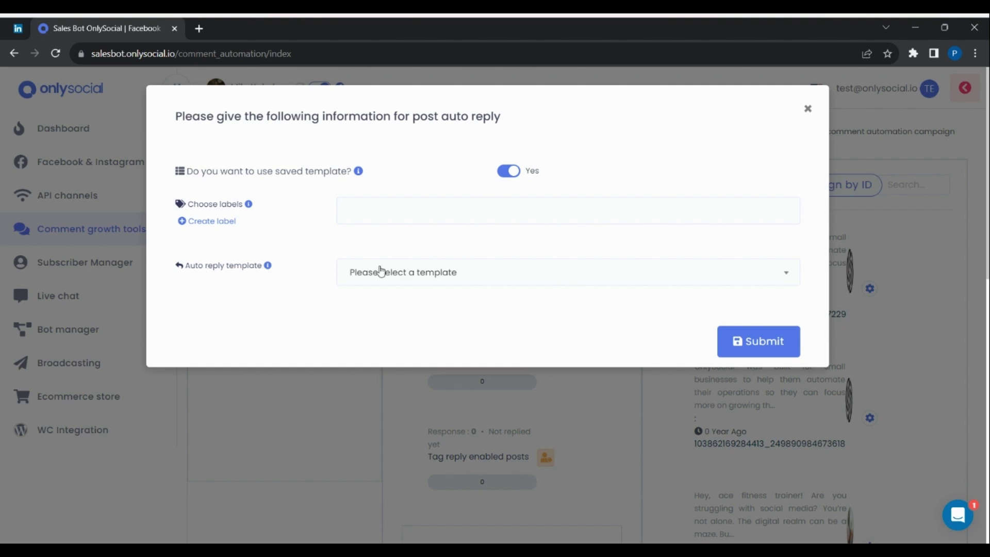
# Step: Apply the 'Pricing auto reply' template to the first post's auto reply and confirm the success message
pyautogui.click(401, 274)
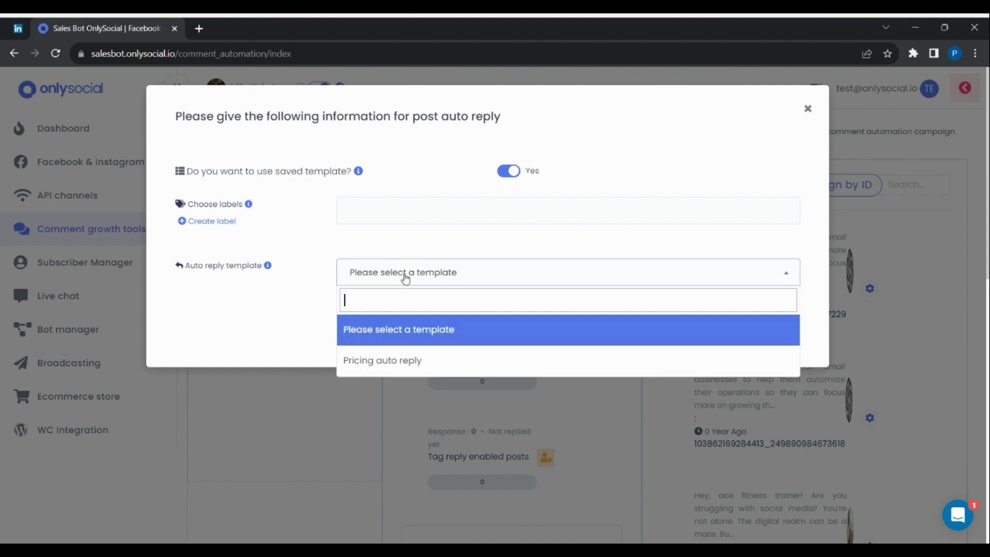
pyautogui.click(395, 363)
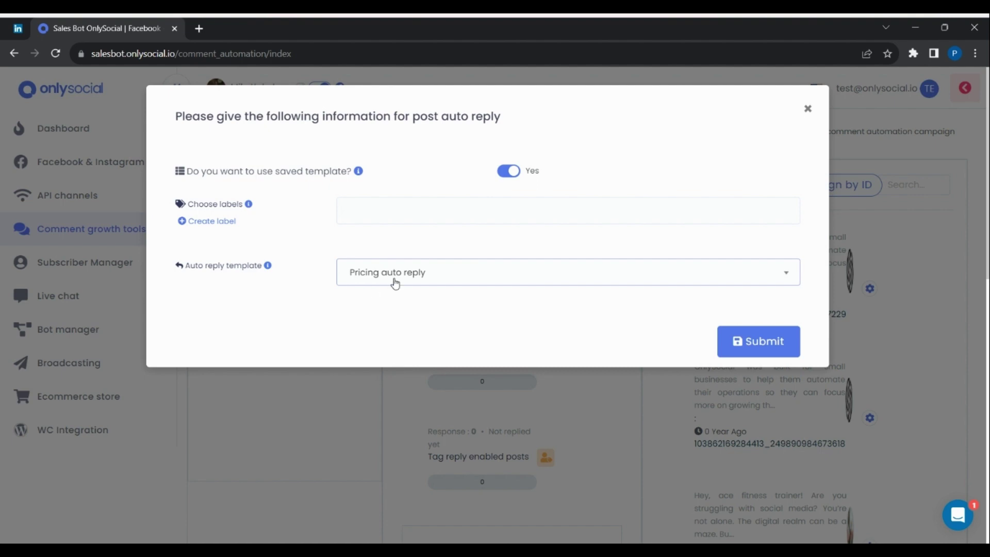
pyautogui.click(761, 340)
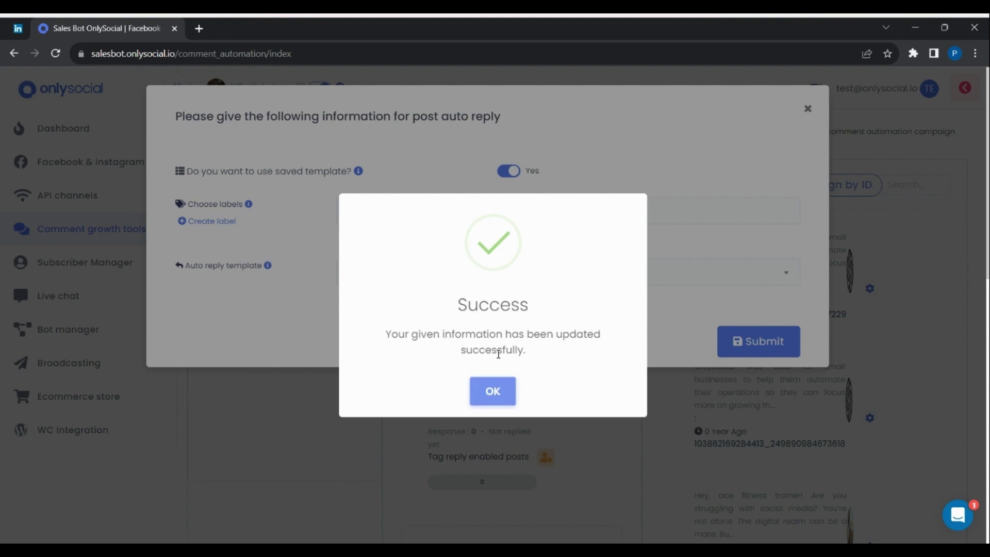
pyautogui.click(493, 382)
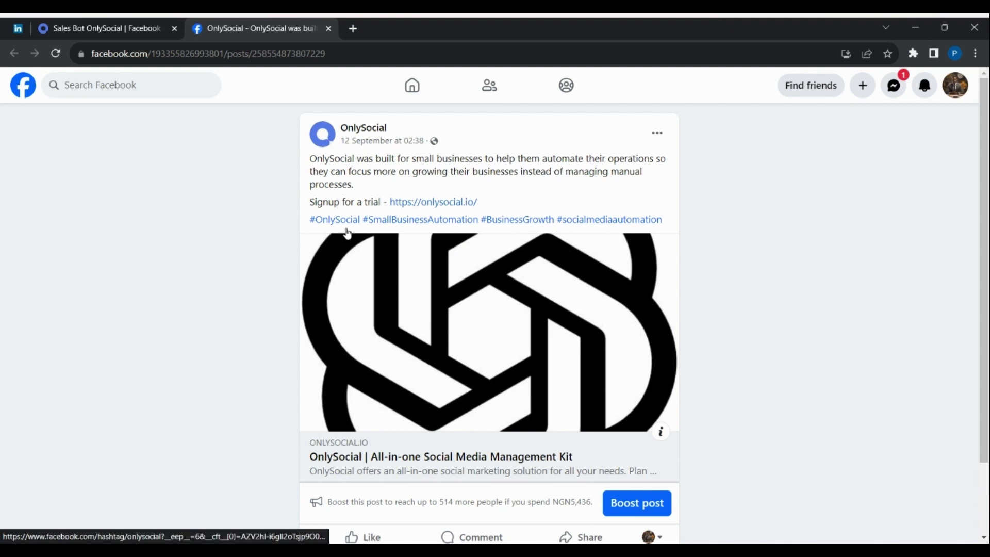
# Step: Post a Facebook comment under the post asking what plans are available and their prices
pyautogui.scroll(-2, 454, 222)
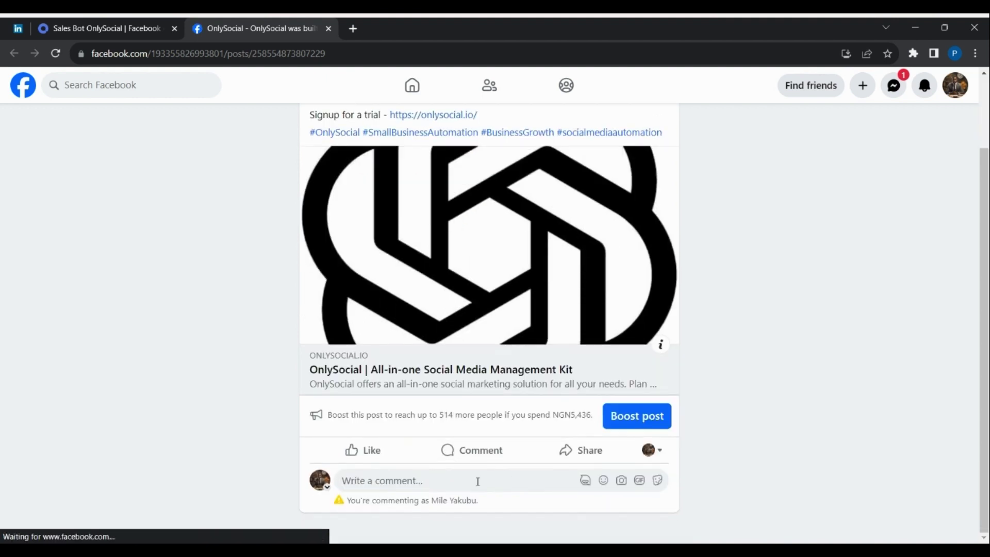
pyautogui.click(435, 480)
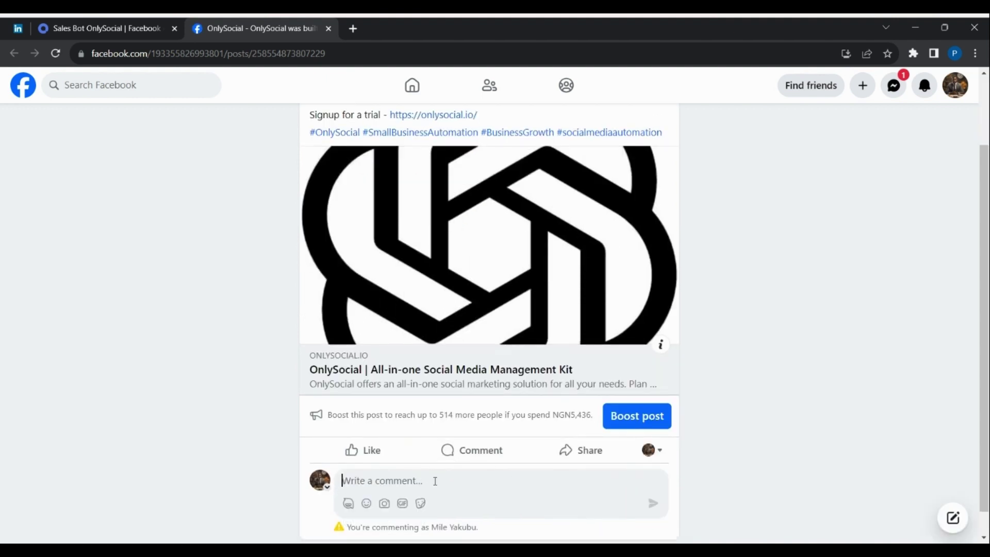
pyautogui.scroll(-1, 493, 468)
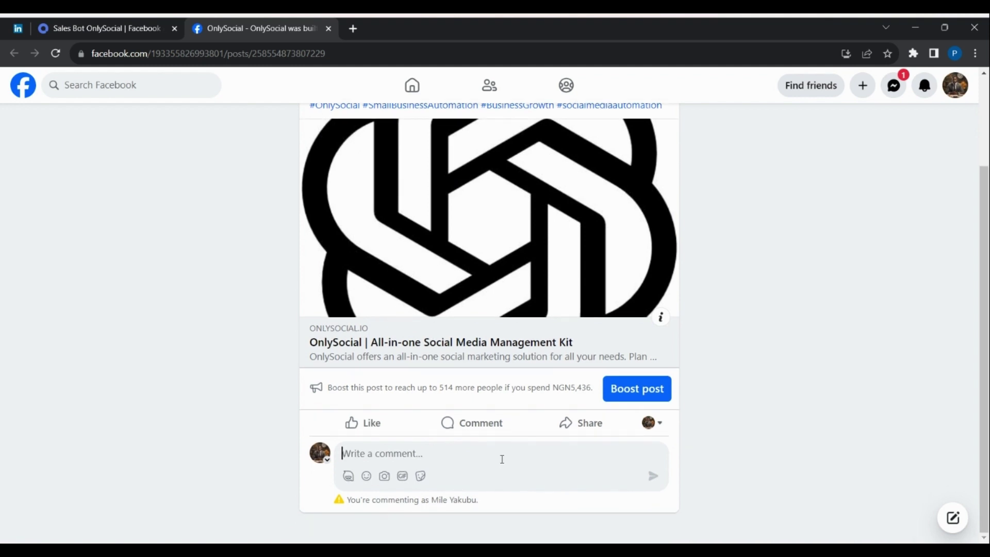
pyautogui.write('What')
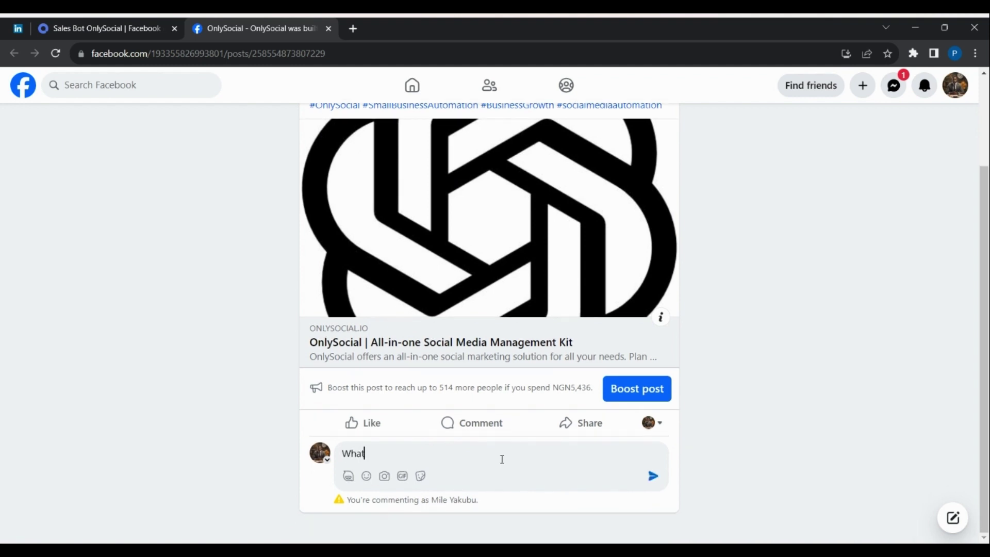
pyautogui.write(' are your plans')
pyautogui.write('availa')
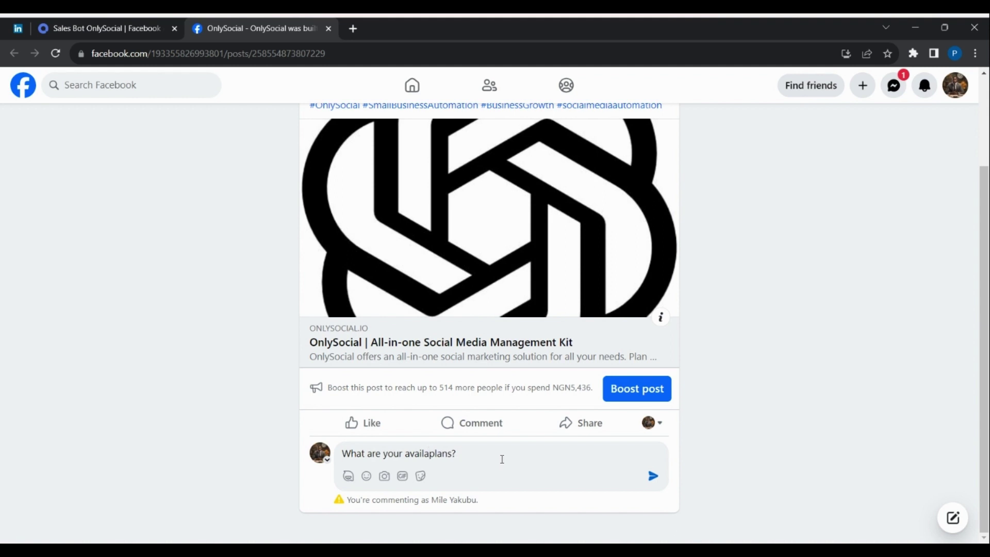
pyautogui.write('ble plans and their prices')
pyautogui.click(653, 476)
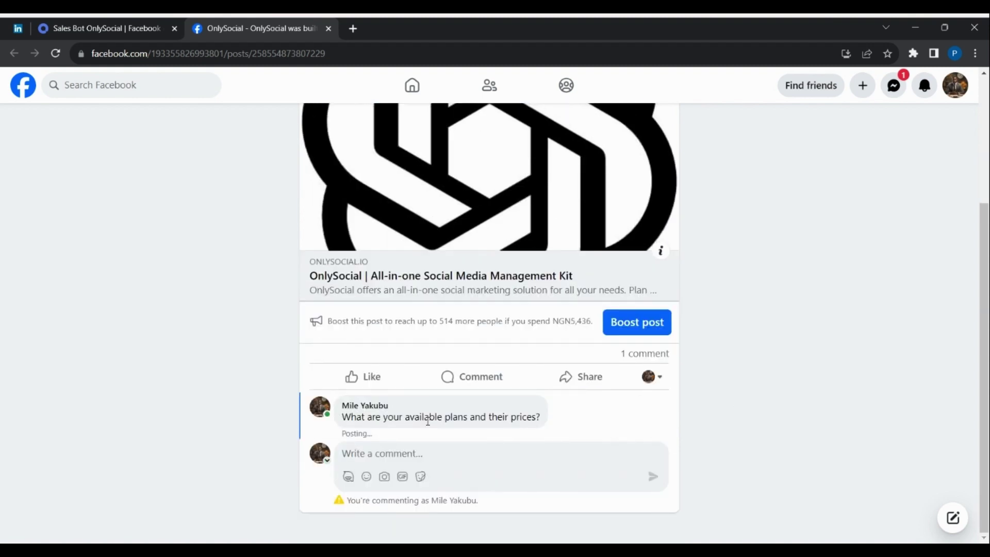
pyautogui.doubleClick(450, 417)
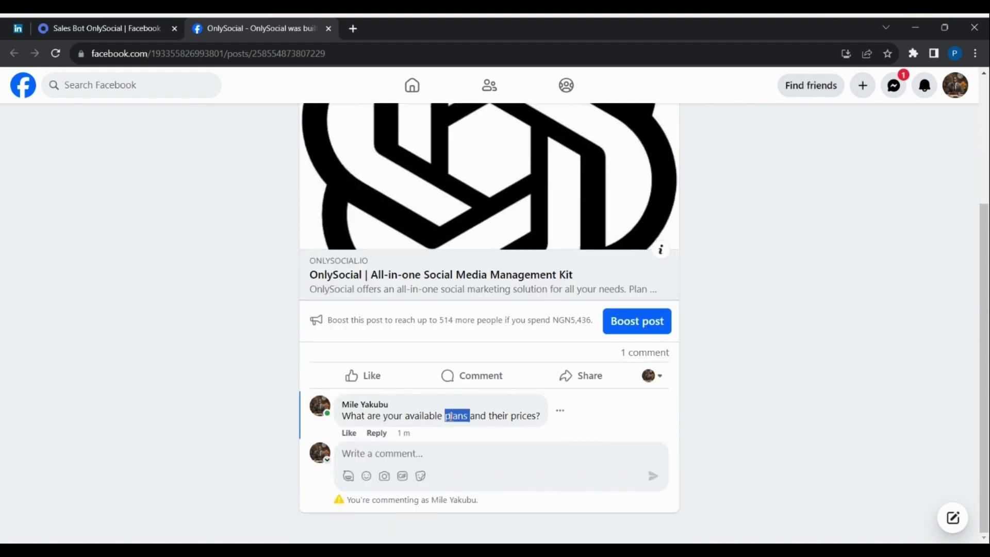
pyautogui.doubleClick(519, 415)
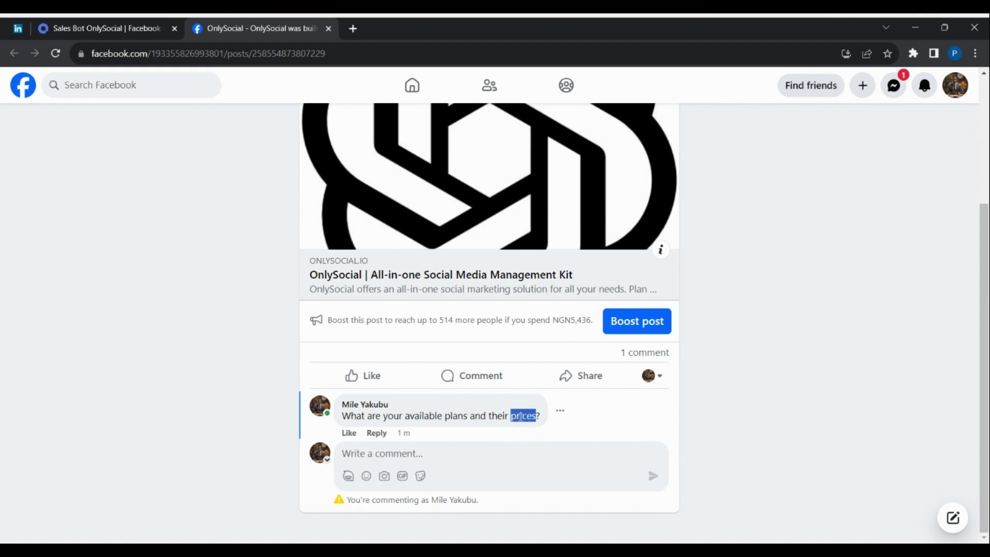
pyautogui.click(697, 397)
# Step: Reload the post and expand OnlySocial's reply listing Starter $19, Standard $29 and Premium $99
pyautogui.click(56, 54)
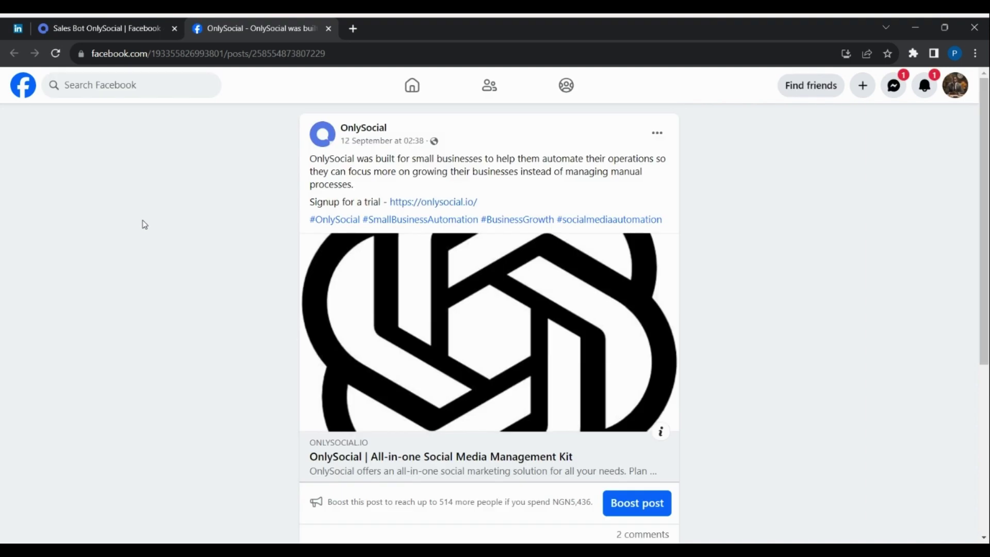
pyautogui.scroll(-5, 217, 242)
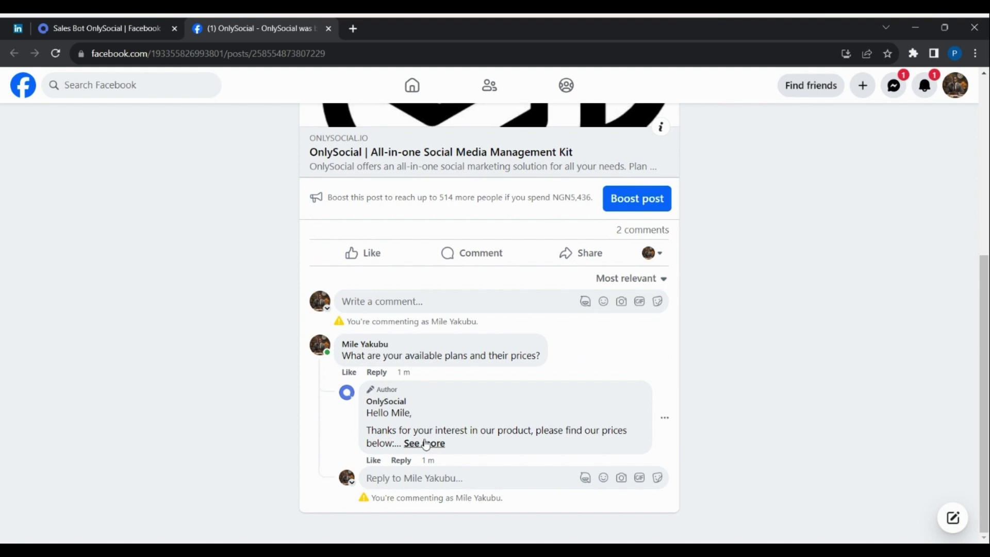
pyautogui.click(425, 444)
pyautogui.scroll(-1, 371, 361)
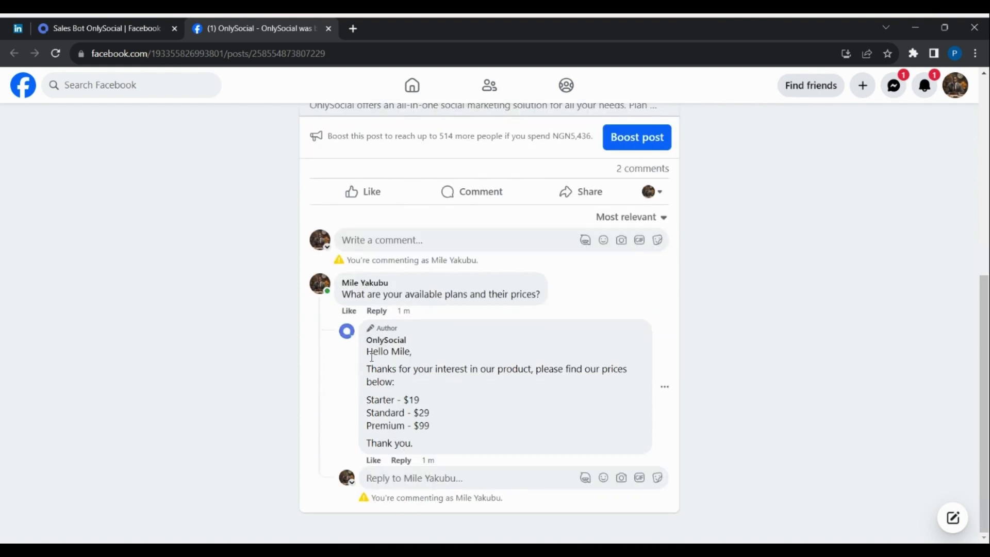
pyautogui.moveTo(367, 354); pyautogui.dragTo(459, 444)
pyautogui.click(463, 407)
pyautogui.scroll(1, 444, 392)
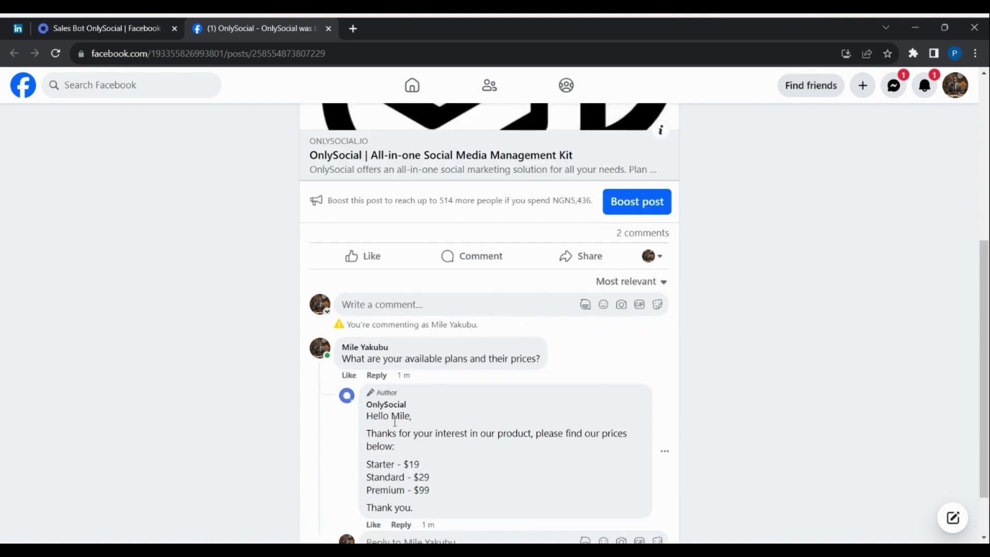
# Step: Post the comment 'This is ugly, I don't like it.' on the post
pyautogui.click(450, 307)
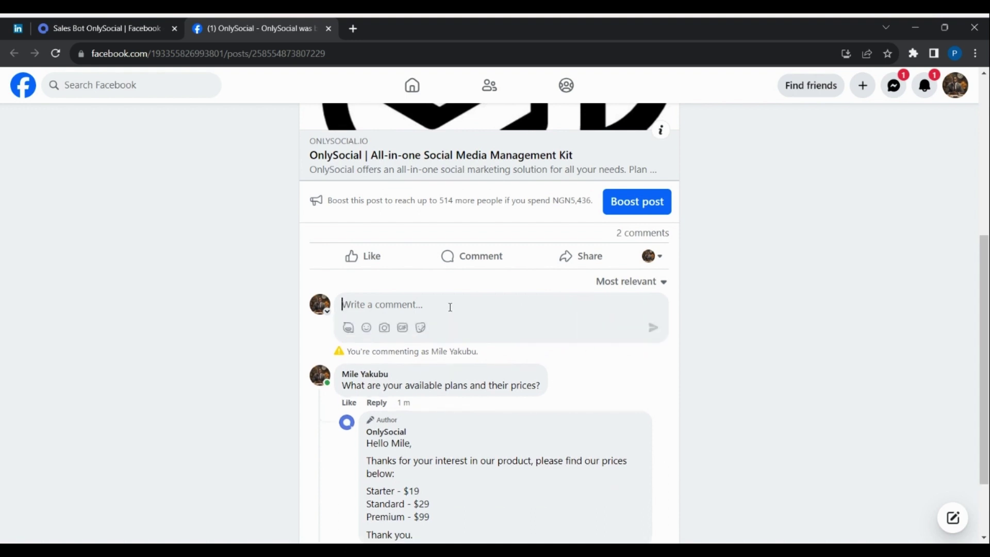
pyautogui.write('This')
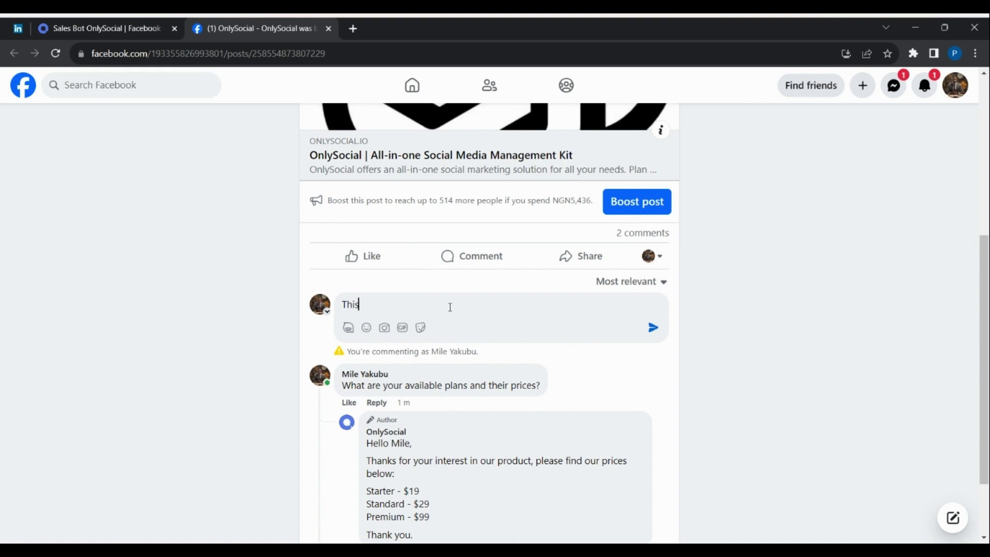
pyautogui.write(" is ugly, I don't like it")
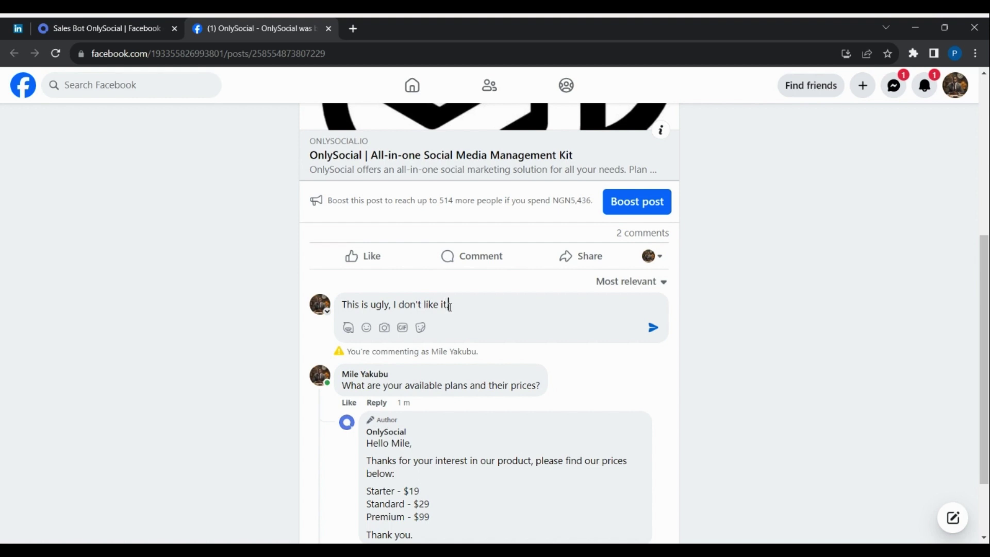
pyautogui.write('.')
pyautogui.click(653, 327)
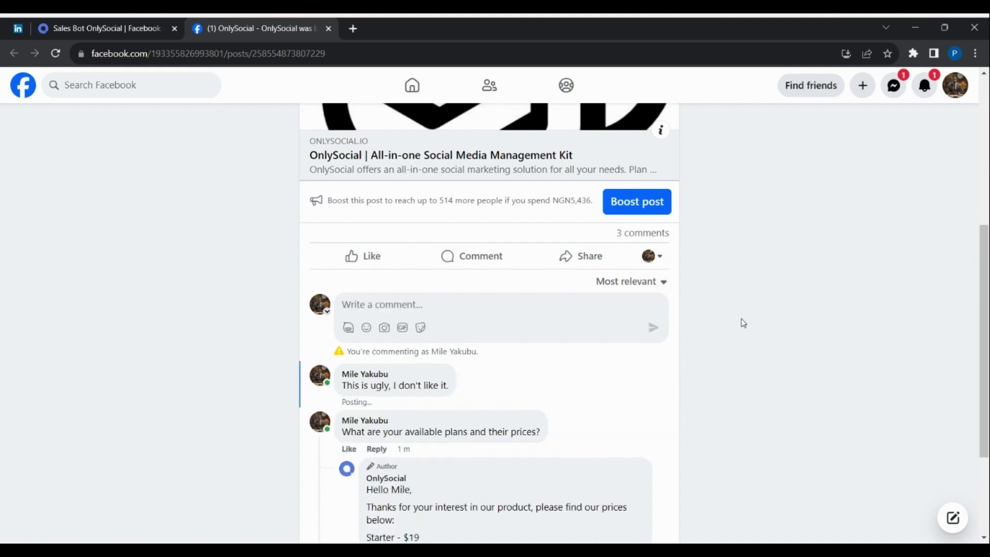
# Step: Scroll through the comments to confirm the offensive comment was automatically removed
pyautogui.doubleClick(381, 387)
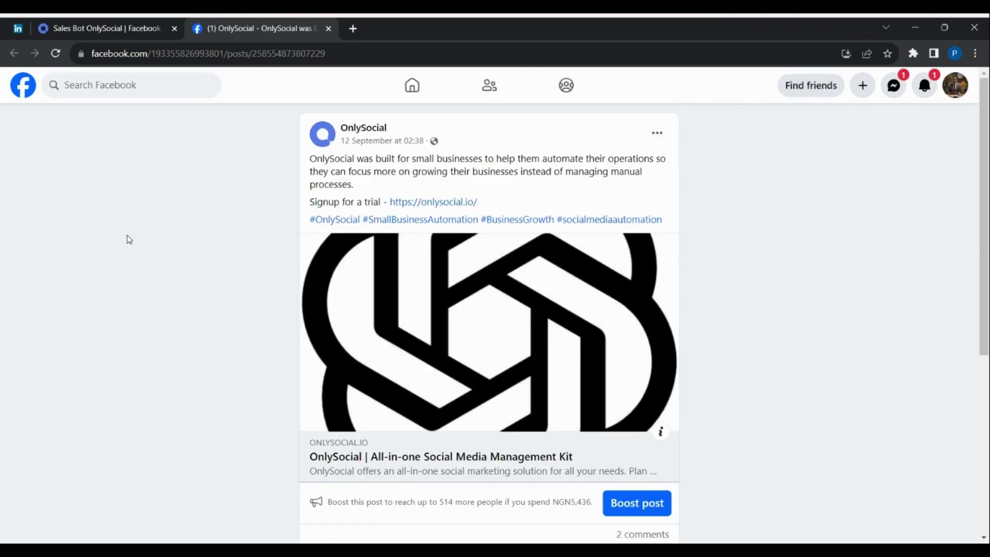
pyautogui.scroll(-5, 127, 238)
pyautogui.scroll(-3, 127, 239)
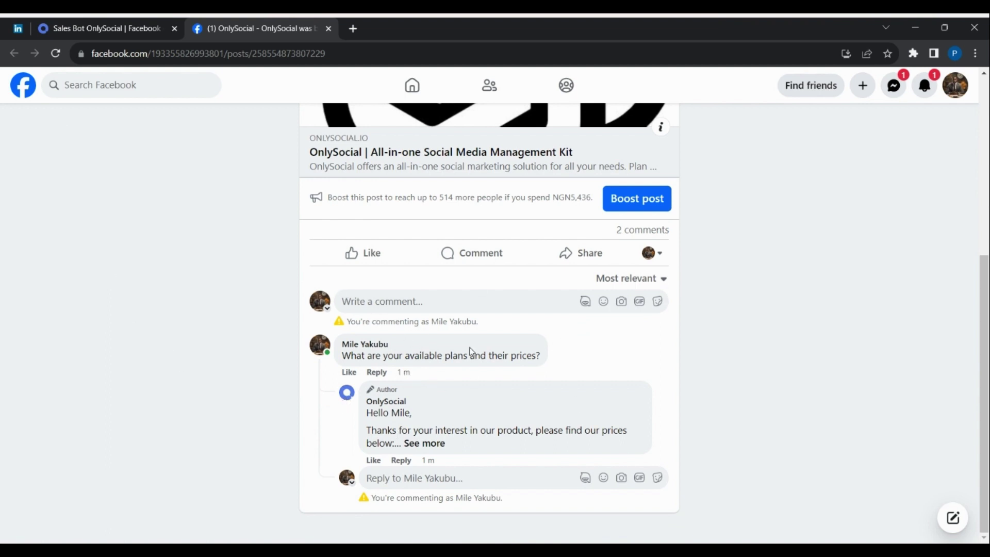
pyautogui.scroll(1, 480, 339)
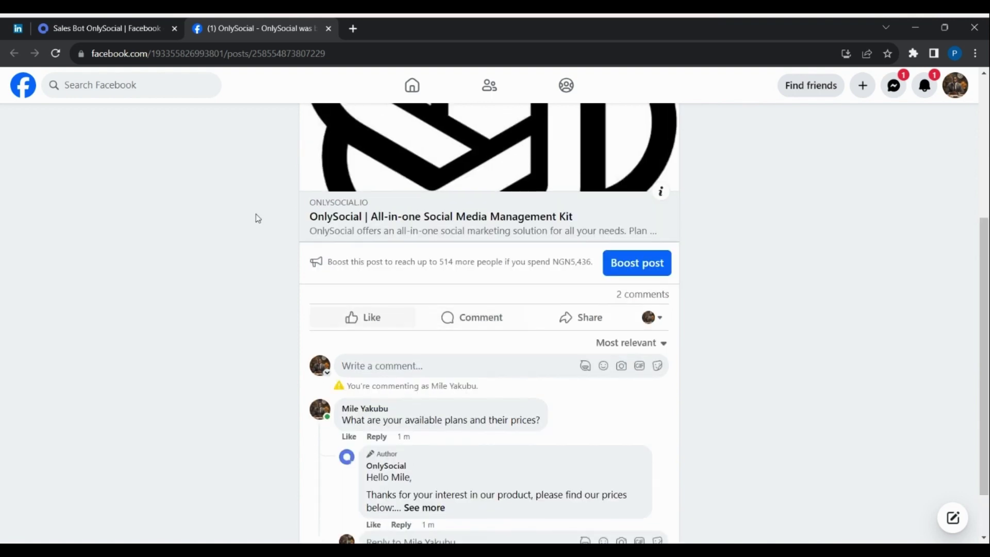
# Step: On the Sales Bot page, start a 'Leave a comment now' page comment on the first post
pyautogui.click(105, 26)
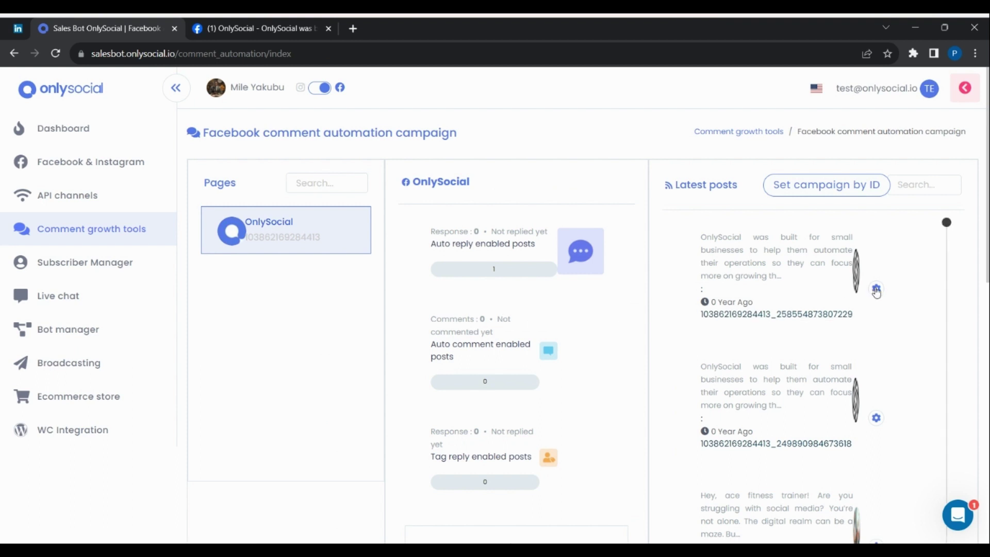
pyautogui.click(876, 291)
pyautogui.scroll(-5, 810, 372)
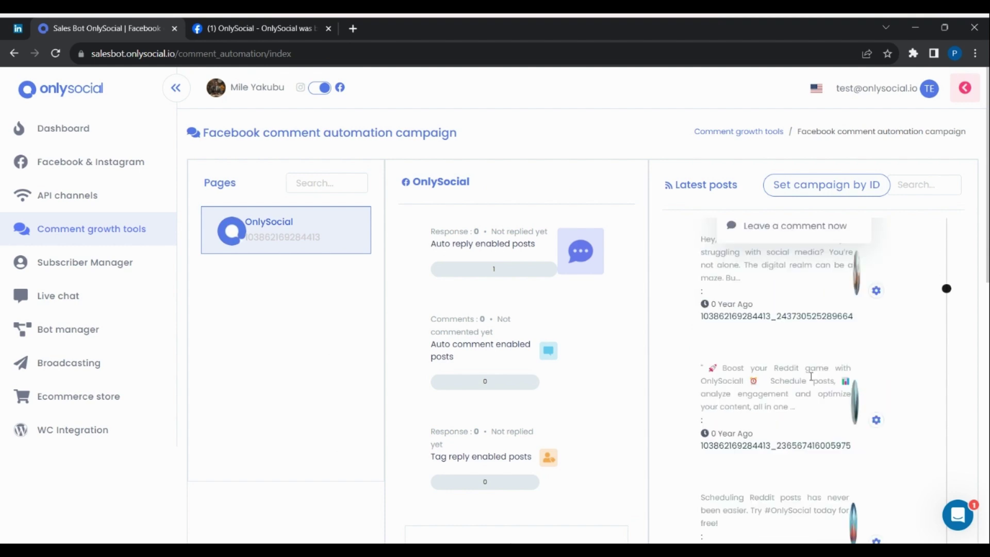
pyautogui.scroll(5, 811, 377)
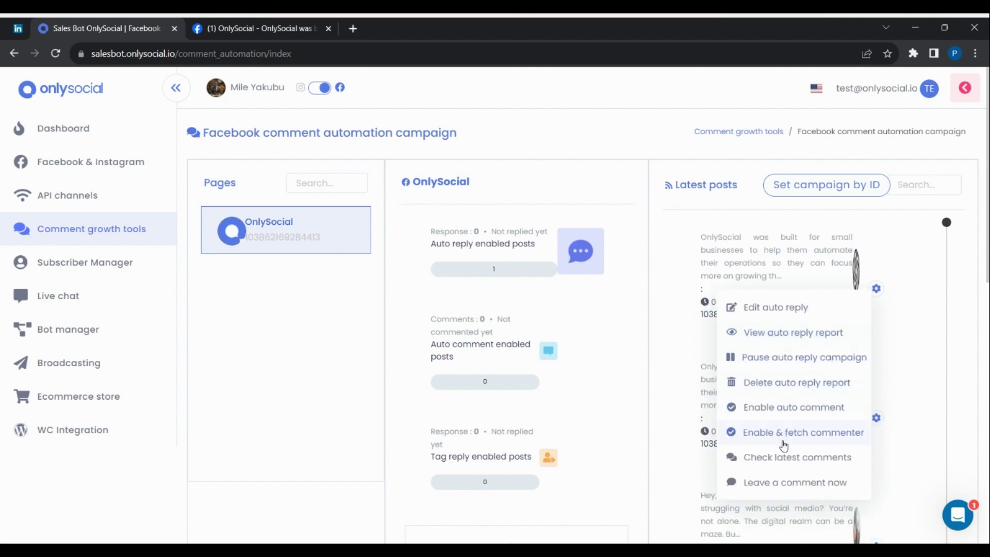
pyautogui.click(795, 485)
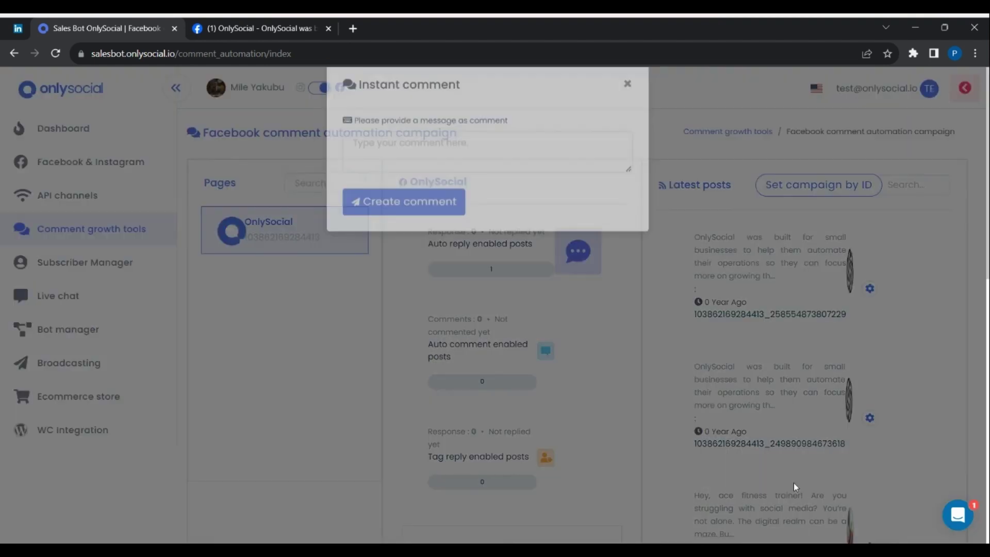
# Step: Type the comment 'Hello all, we'll be pushing a nice update soon. Stay tuned in this comment section'
pyautogui.write('T')
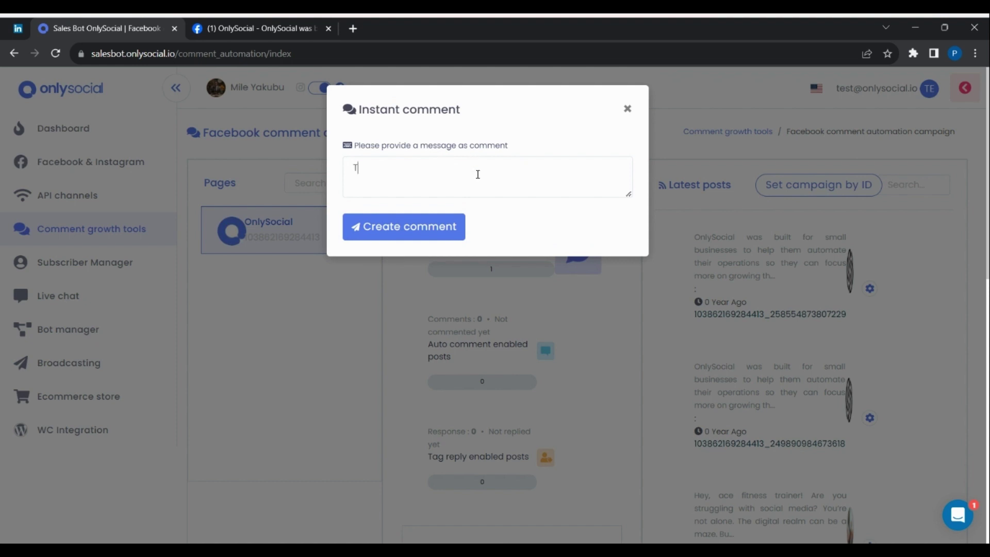
pyautogui.write('h')
pyautogui.press('BackSpace')
pyautogui.press('BackSpace')
pyautogui.write('T')
pyautogui.press('BackSpace')
pyautogui.write('Hello al')
pyautogui.press('BackSpace')
pyautogui.press('BackSpace')
pyautogui.write('be pushing ')
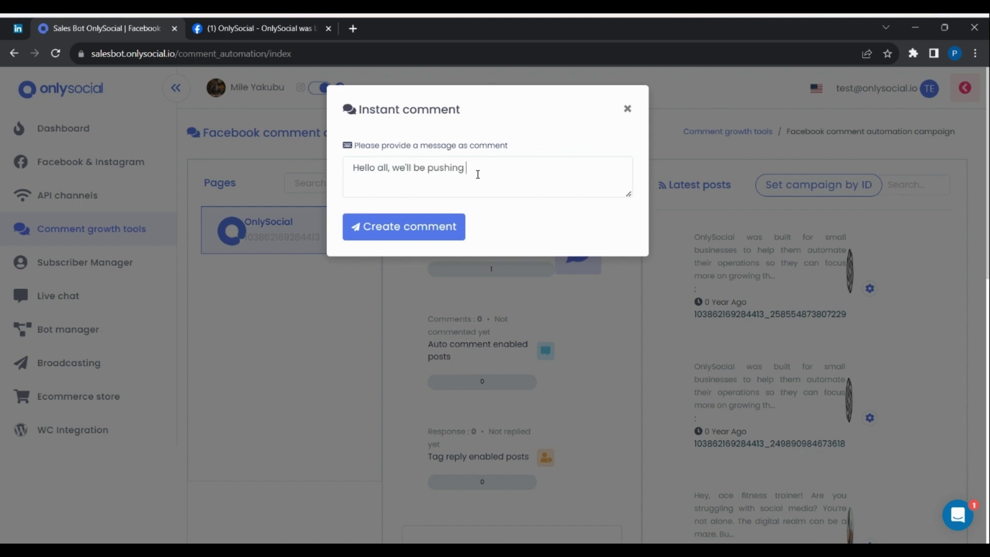
pyautogui.write('a pice update soon. Stay tuned in this comm')
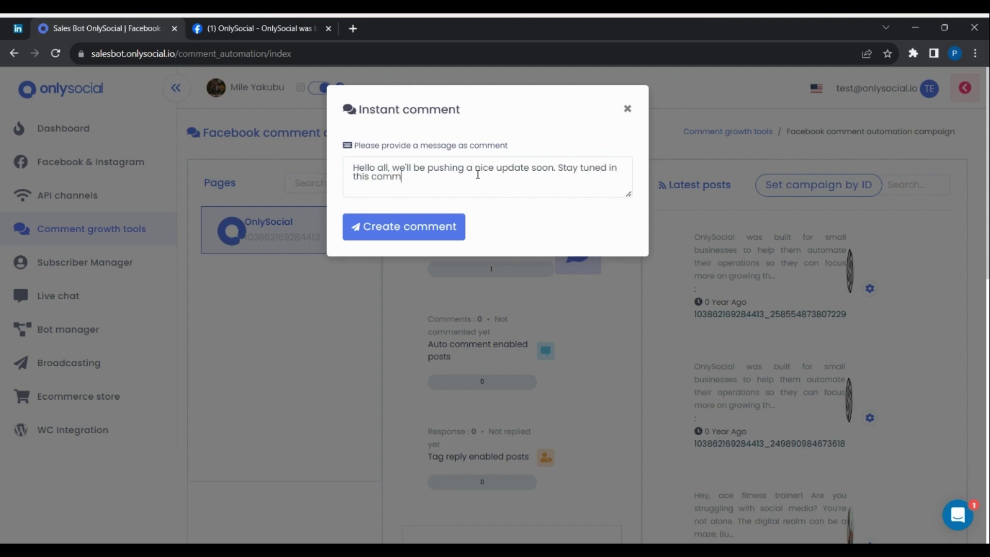
pyautogui.write('ent section.')
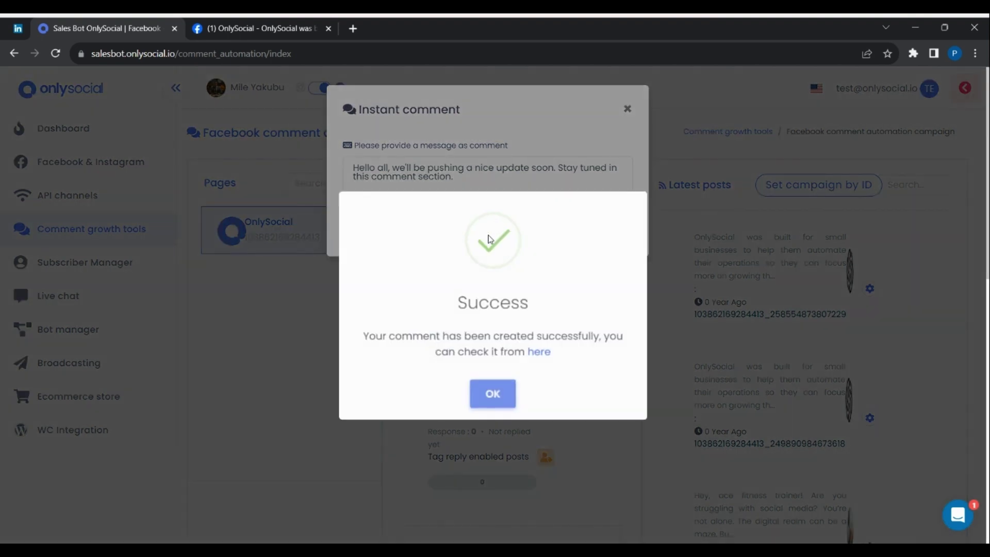
# Step: Dismiss the confirmation, check OnlySocial's update comment on the Facebook post, then return to Sales Bot
pyautogui.click(493, 394)
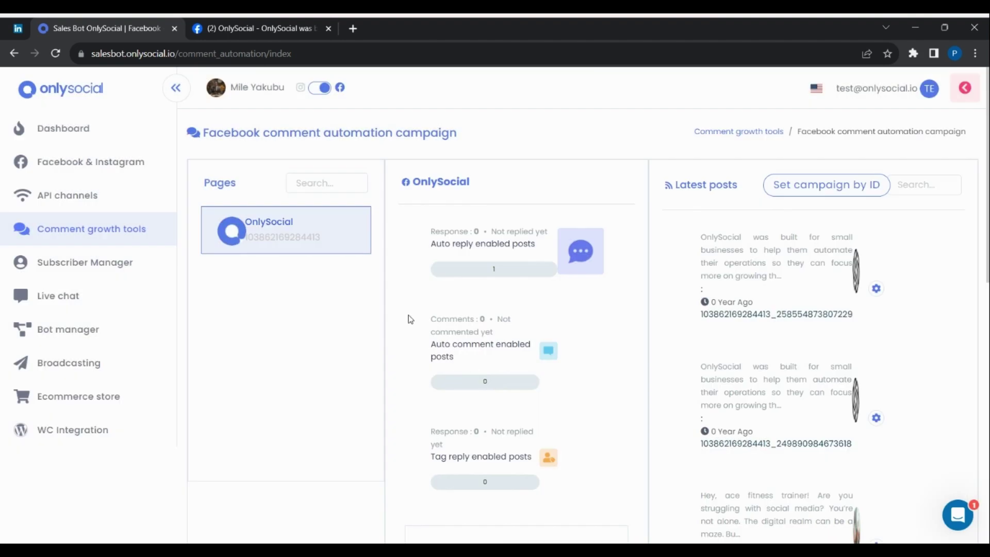
pyautogui.click(242, 30)
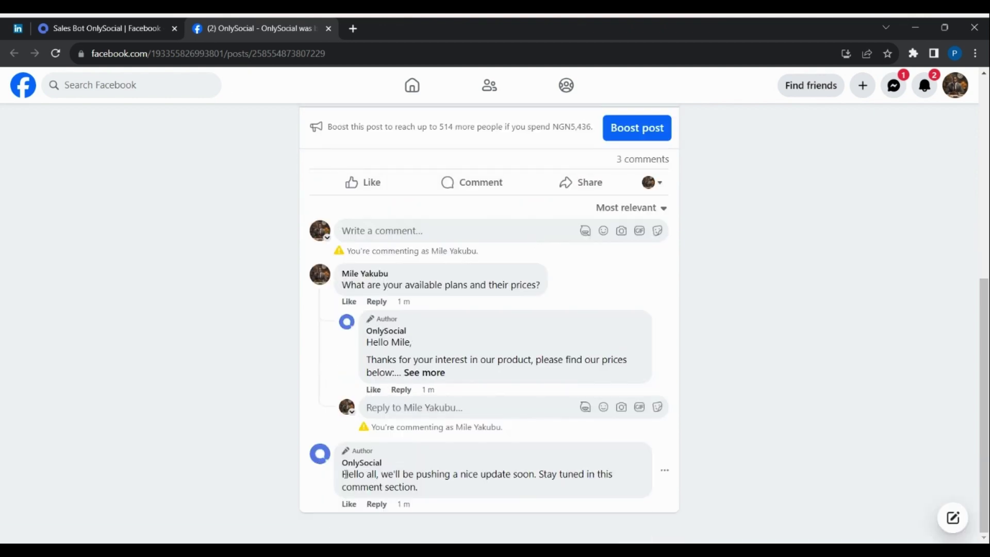
pyautogui.moveTo(345, 474); pyautogui.dragTo(439, 488)
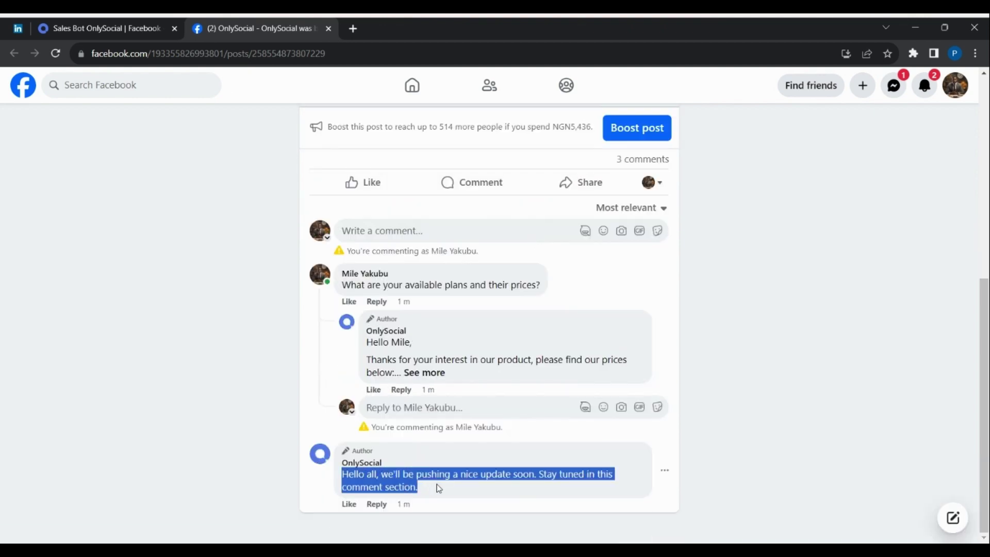
pyautogui.click(469, 487)
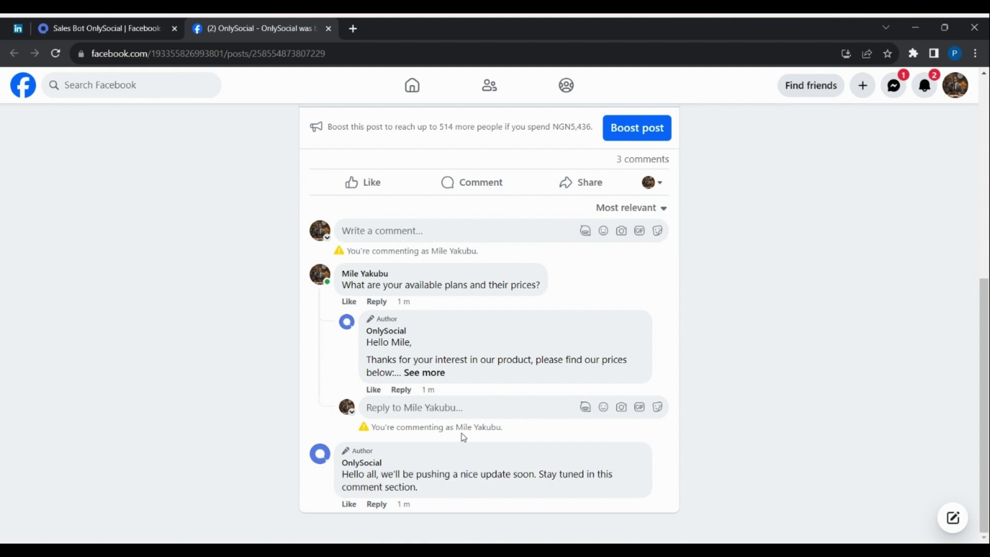
pyautogui.scroll(1, 291, 362)
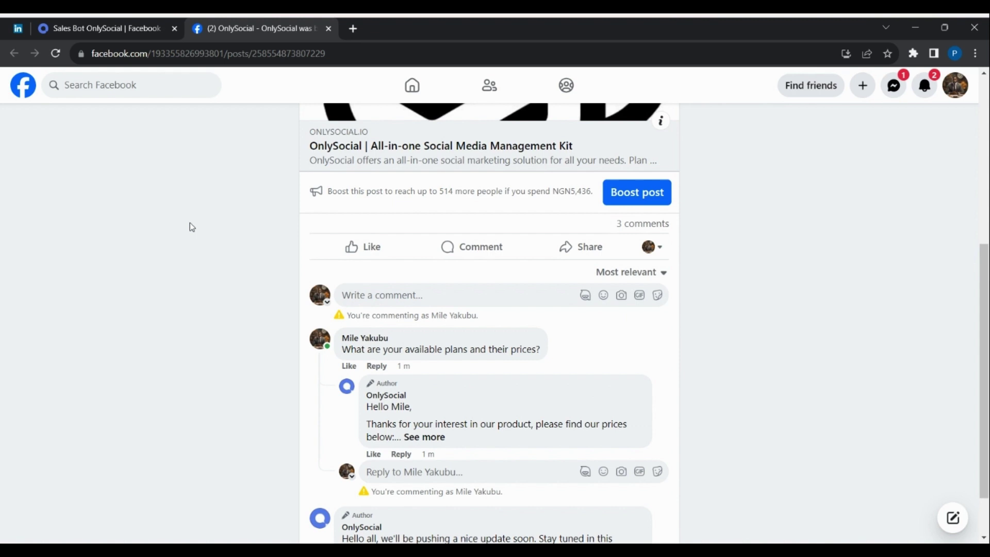
pyautogui.click(129, 20)
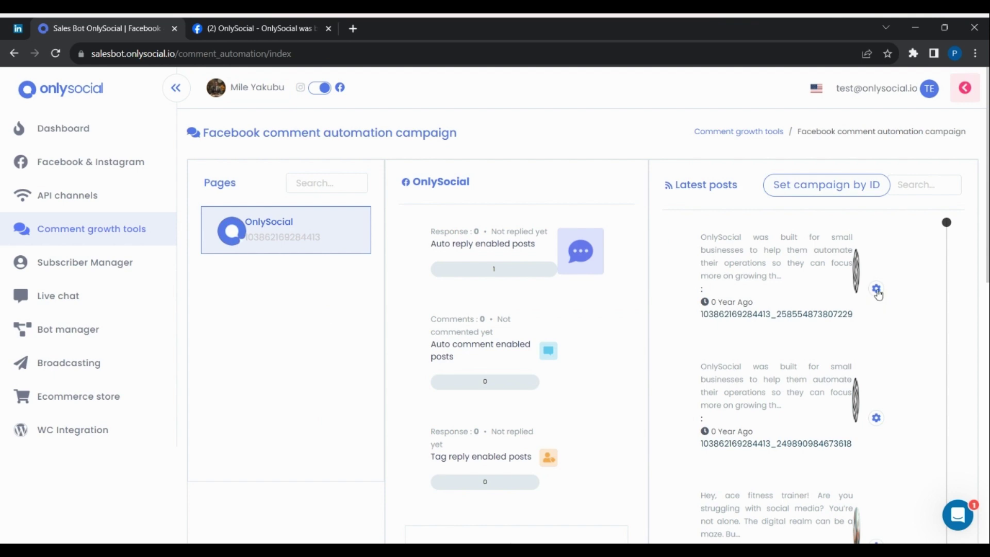
# Step: Open the first post's auto reply report, showing 1 comment reply sent and 1 deleted
pyautogui.click(876, 290)
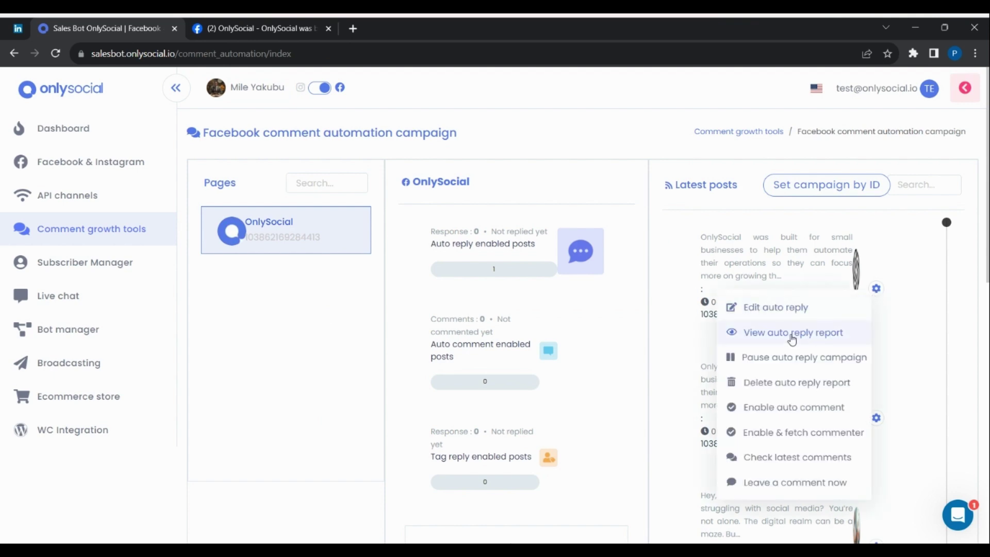
pyautogui.click(793, 336)
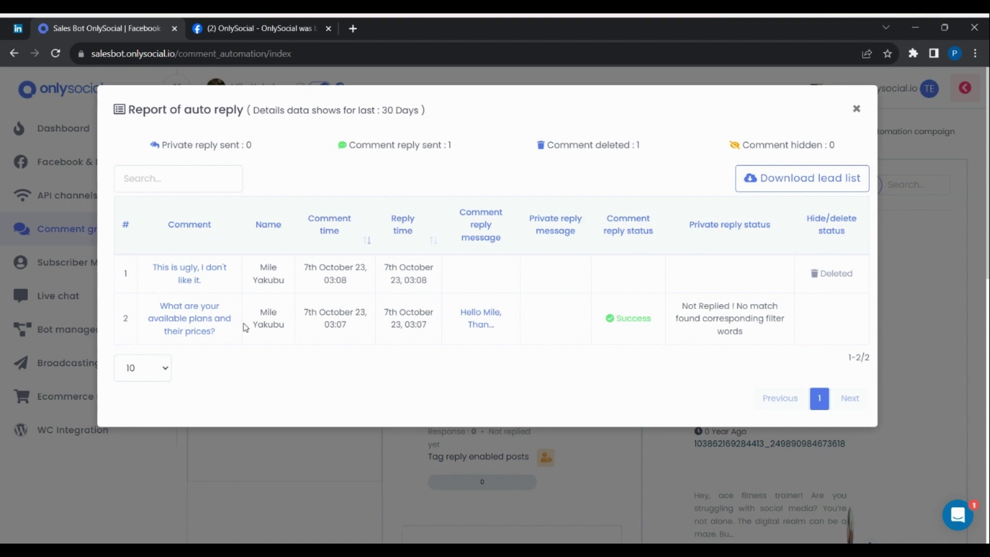
pyautogui.moveTo(151, 302); pyautogui.dragTo(243, 343)
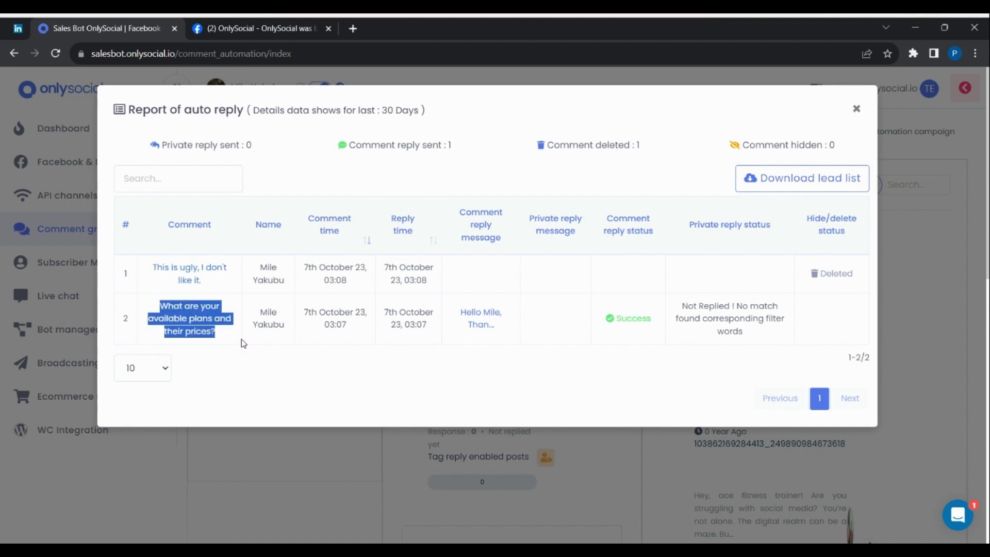
pyautogui.click(244, 338)
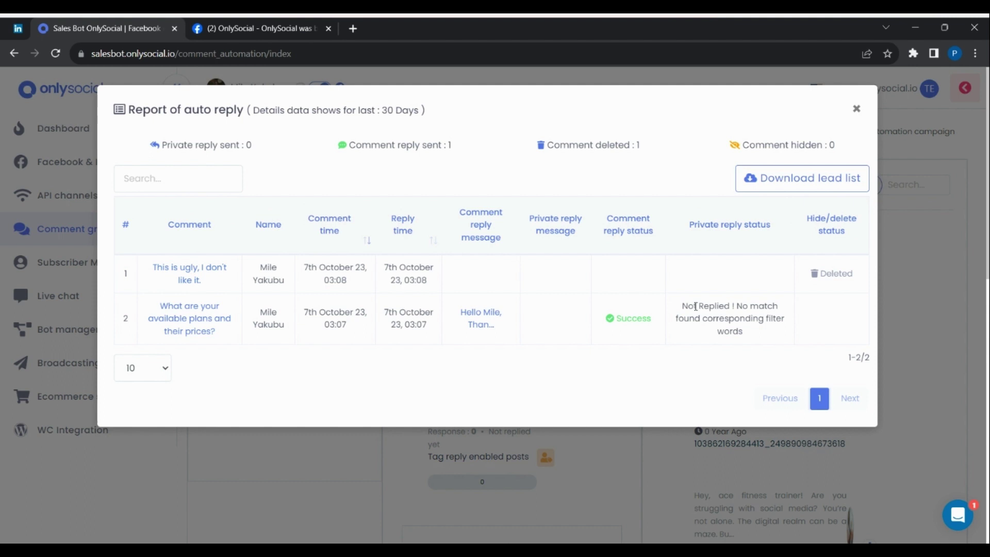